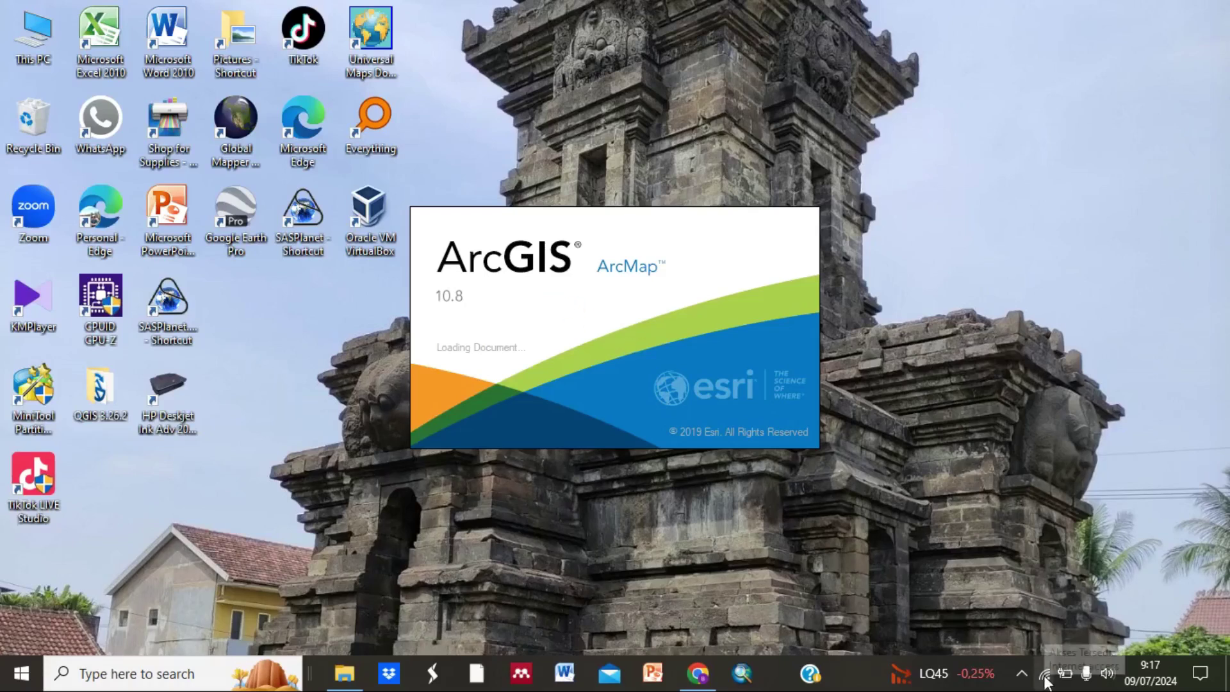
# Dismiss the Getting Started dialog and continue with a blank untitled map
pyautogui.click(1022, 673)
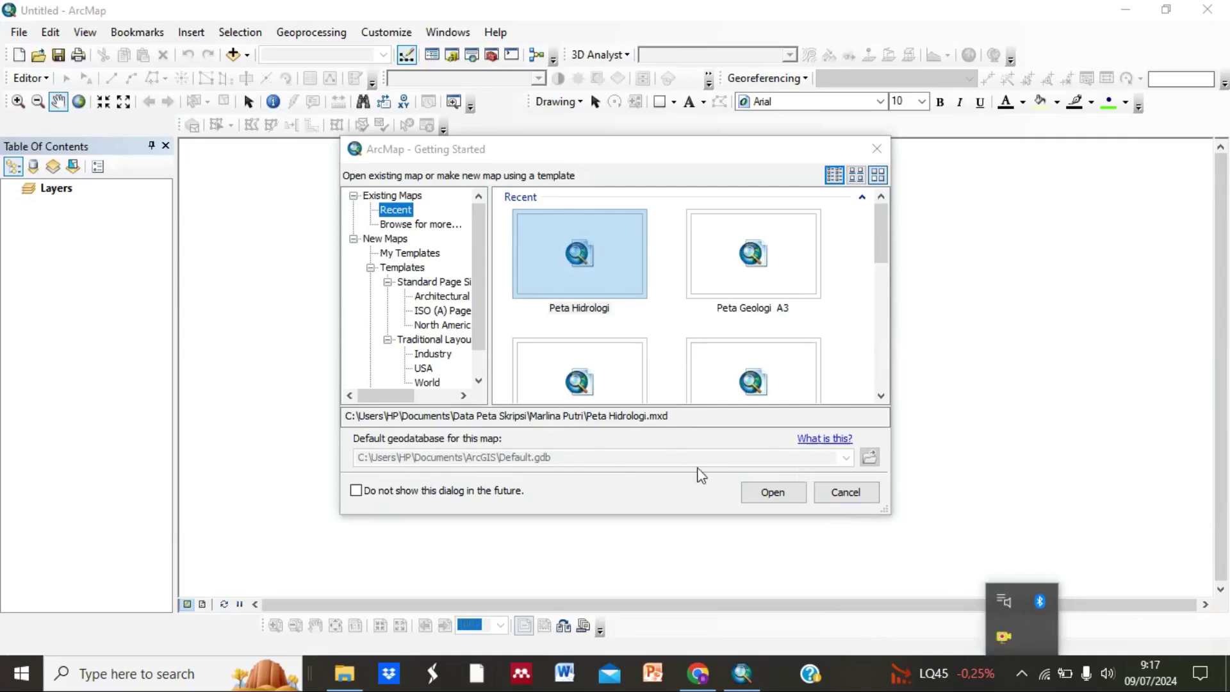
pyautogui.click(846, 494)
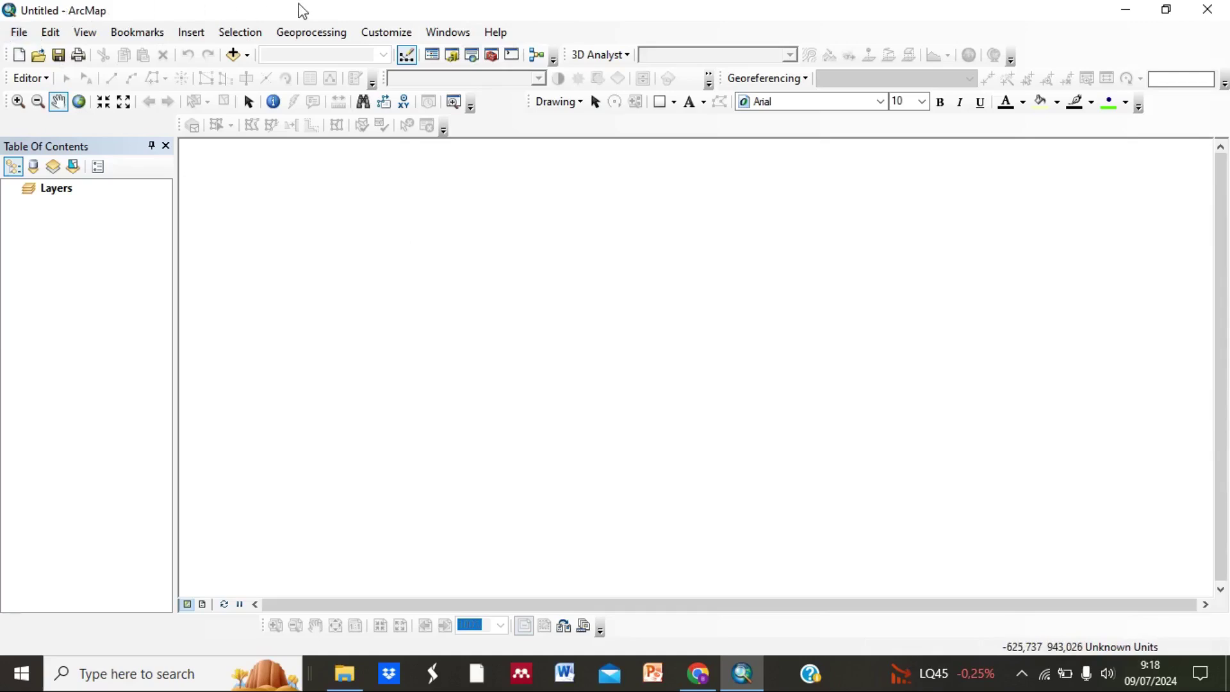
# View the dialog for saving the map document and close it without saving
pyautogui.click(18, 33)
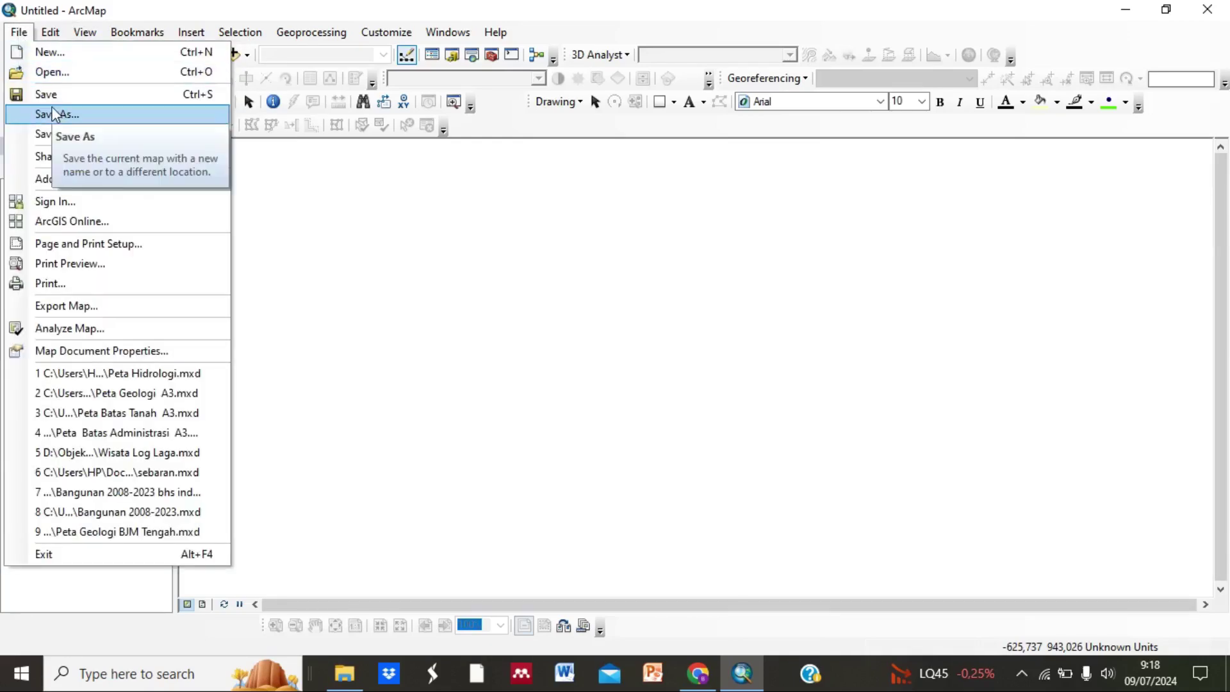
pyautogui.click(50, 97)
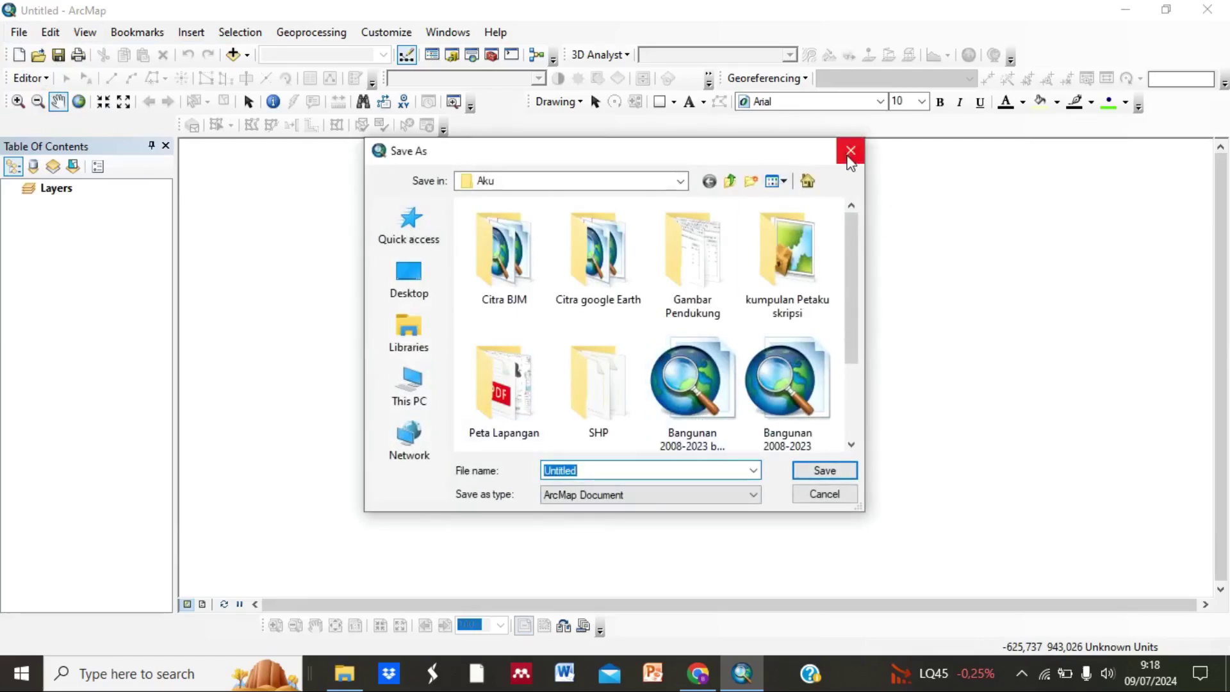
pyautogui.click(850, 151)
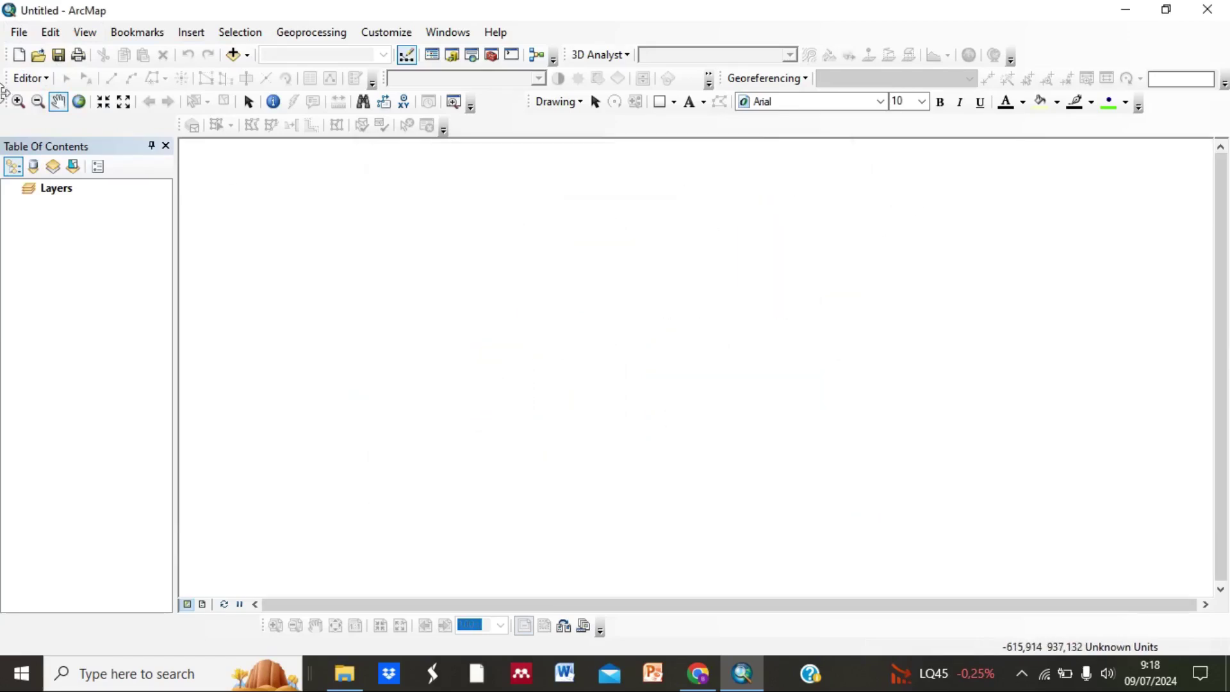
# Look through the printer paper sizes in Page and Print Setup without choosing a different one
pyautogui.click(31, 31)
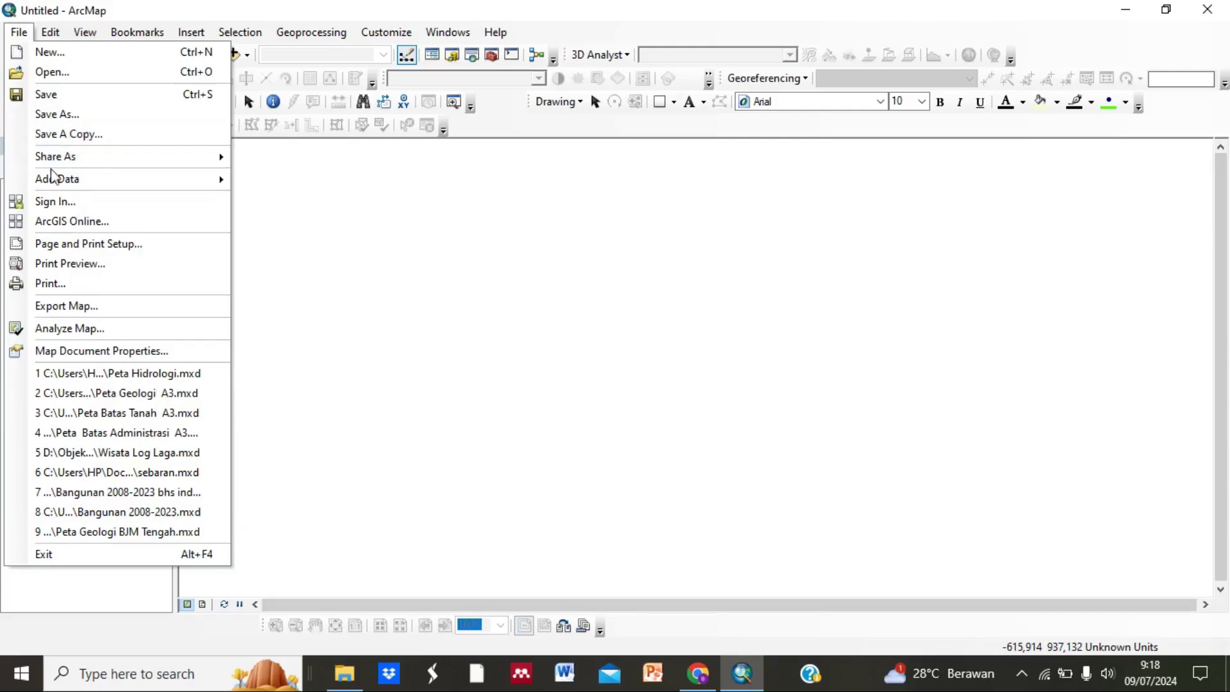
pyautogui.click(19, 32)
pyautogui.click(20, 32)
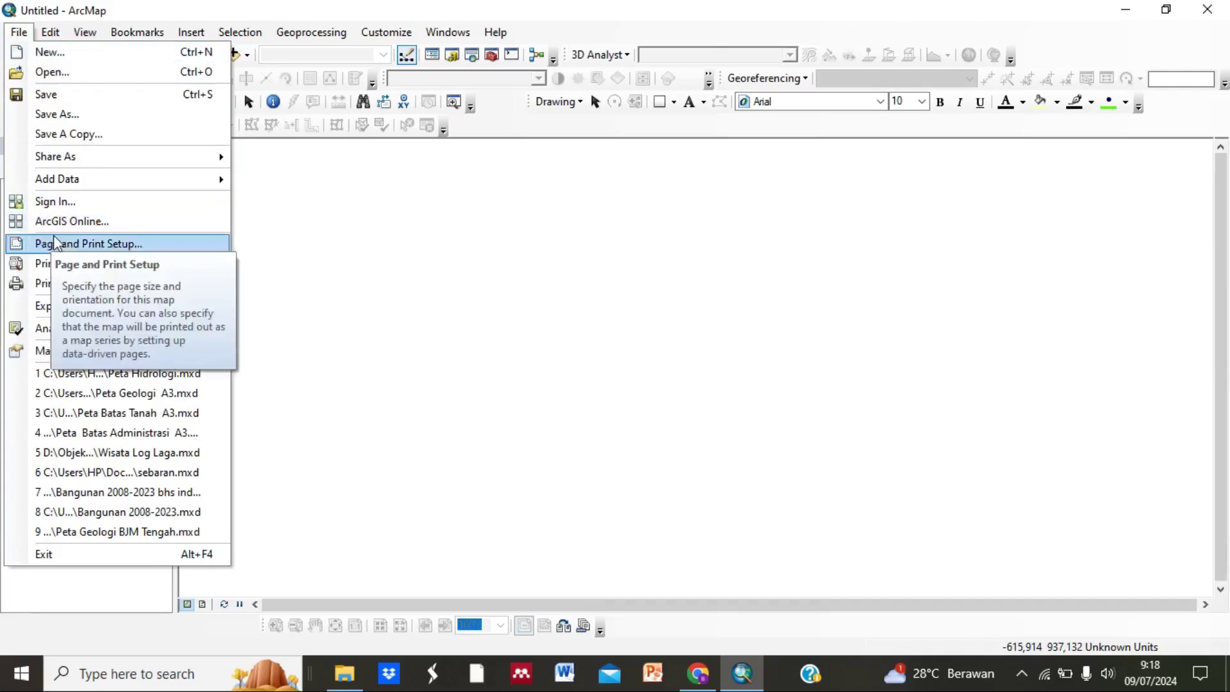
pyautogui.click(111, 244)
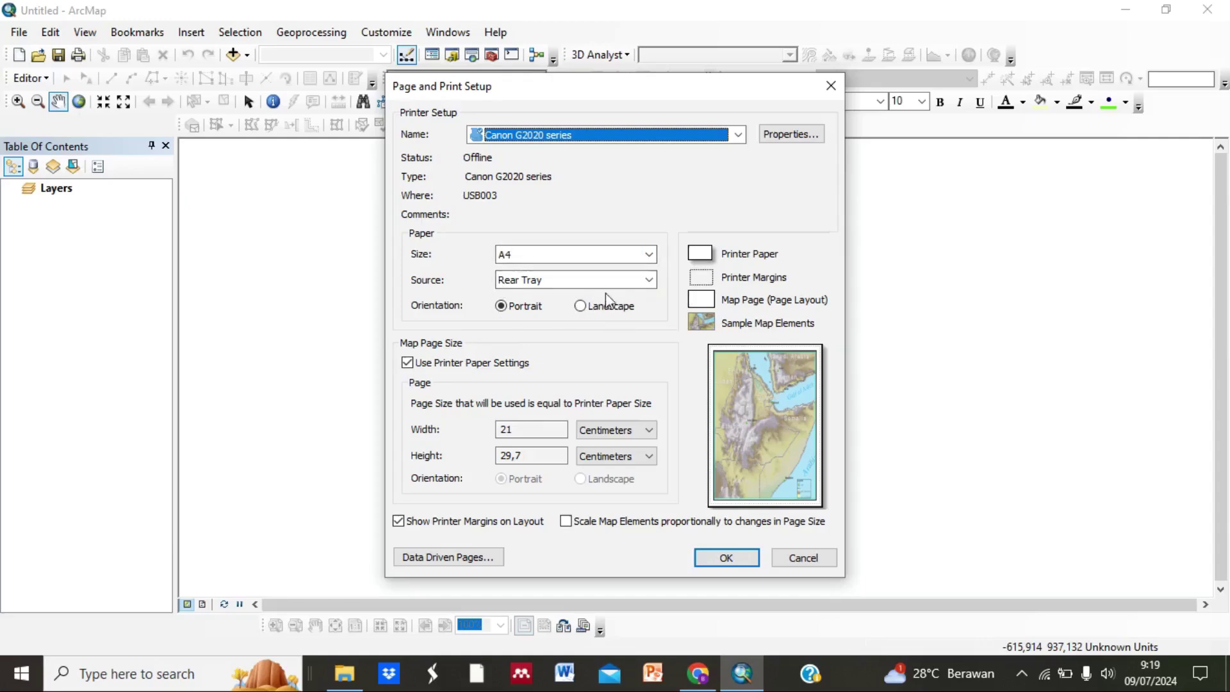
pyautogui.click(648, 255)
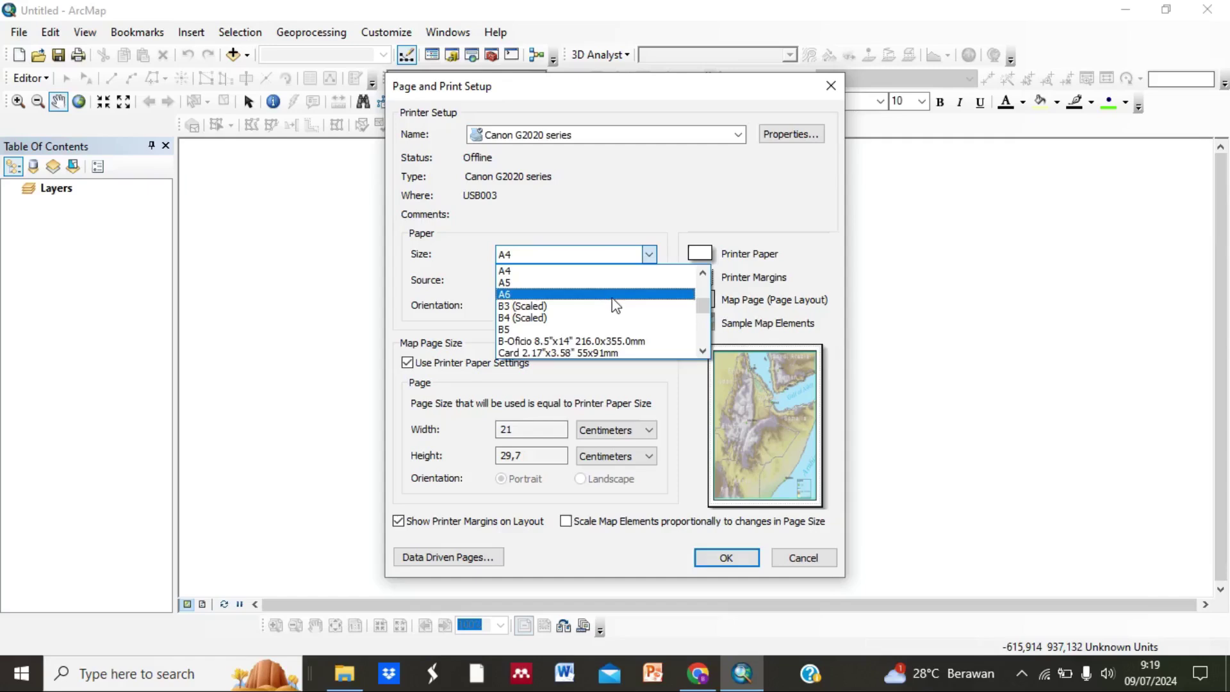
pyautogui.scroll(-8, 615, 305)
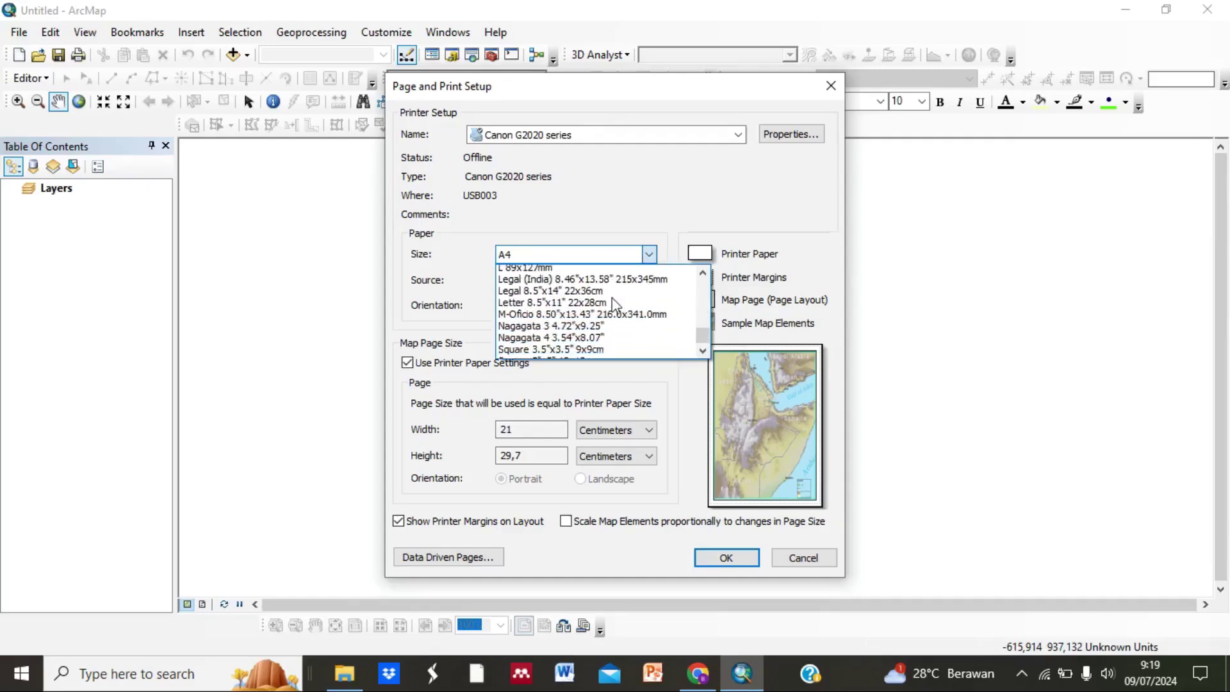
pyautogui.scroll(10, 616, 301)
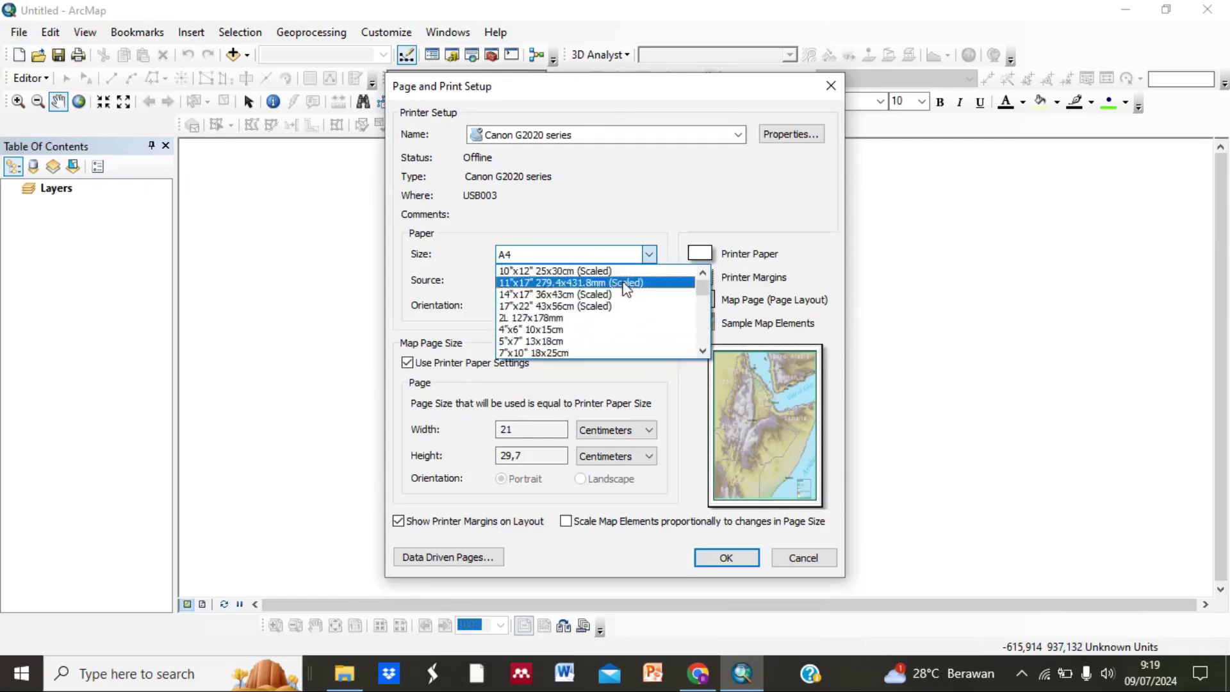
pyautogui.scroll(-1, 623, 292)
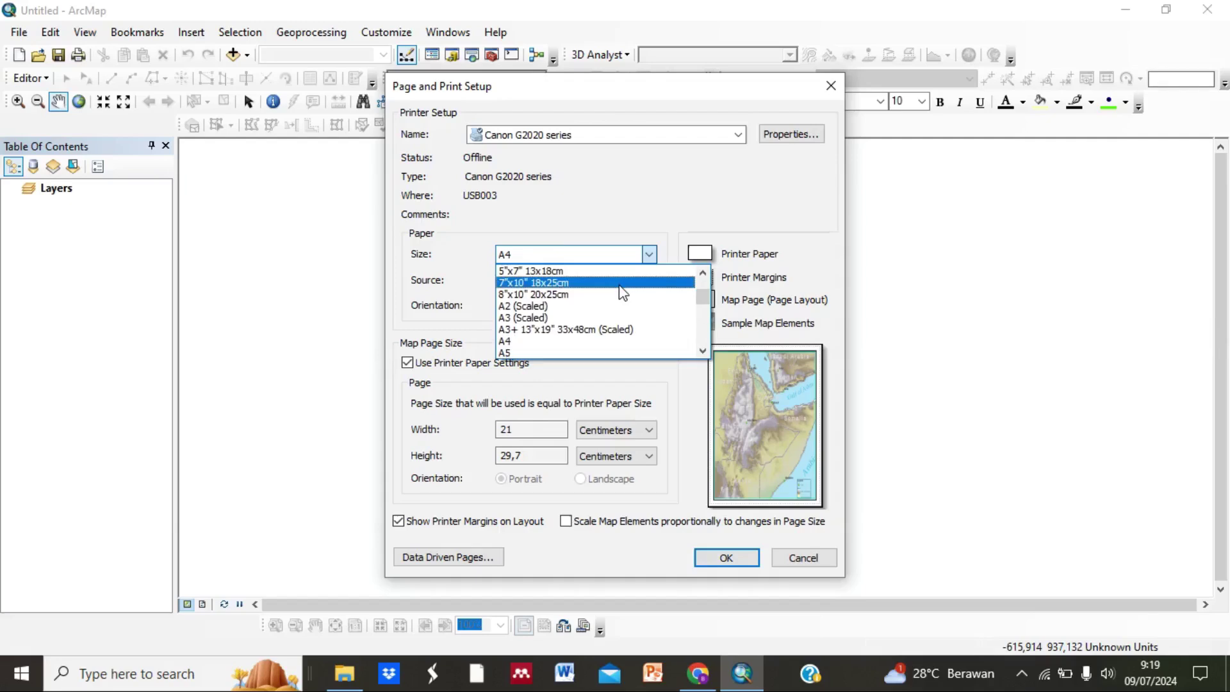
pyautogui.scroll(3, 567, 317)
pyautogui.click(617, 213)
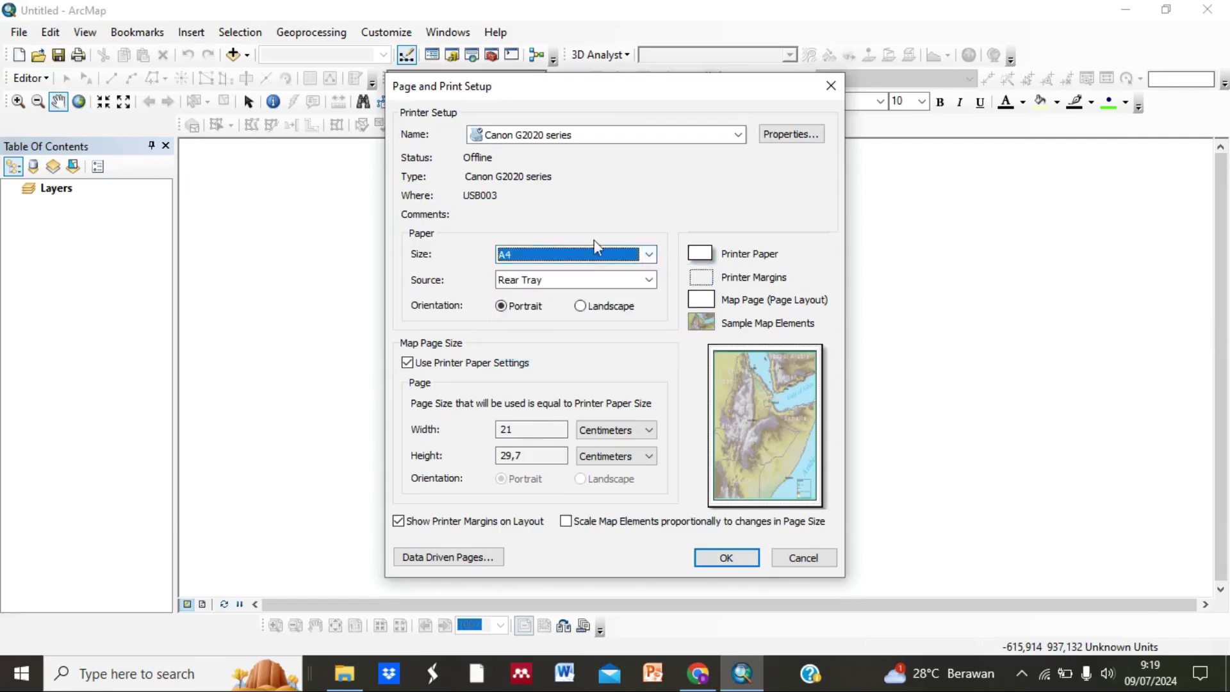
# Examine the standard map page sizes with Use Printer Paper Settings unchecked, then discard the page setup changes
pyautogui.click(408, 363)
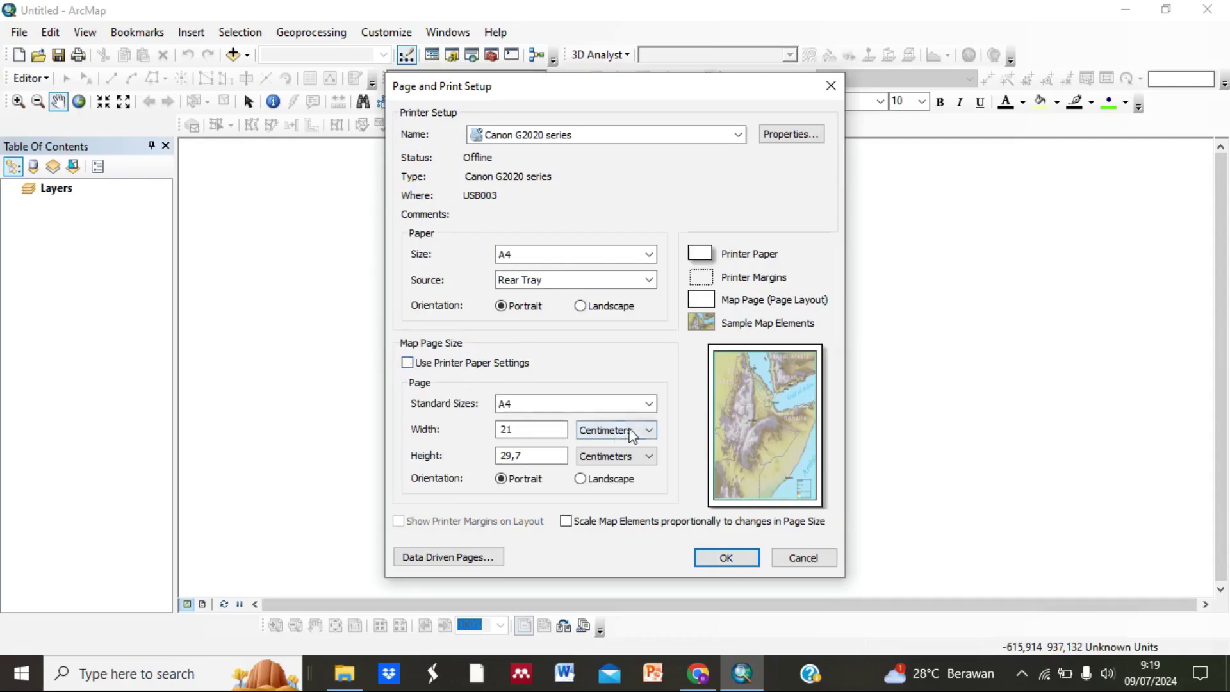
pyautogui.click(649, 414)
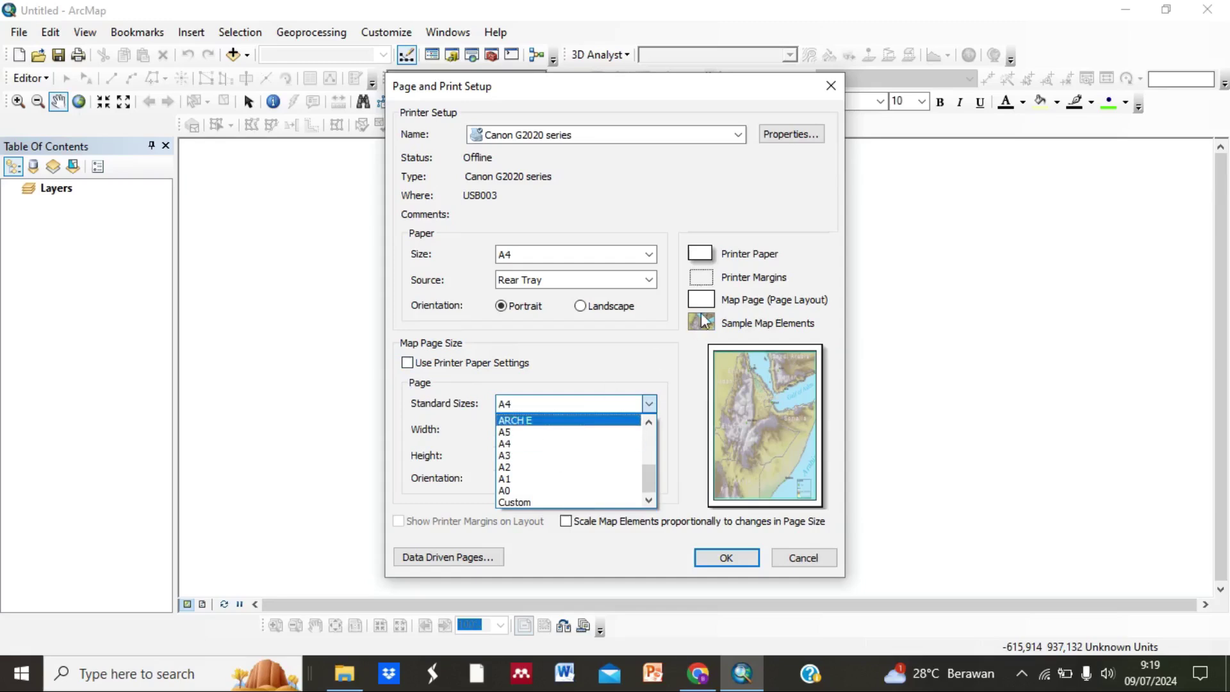
pyautogui.click(762, 208)
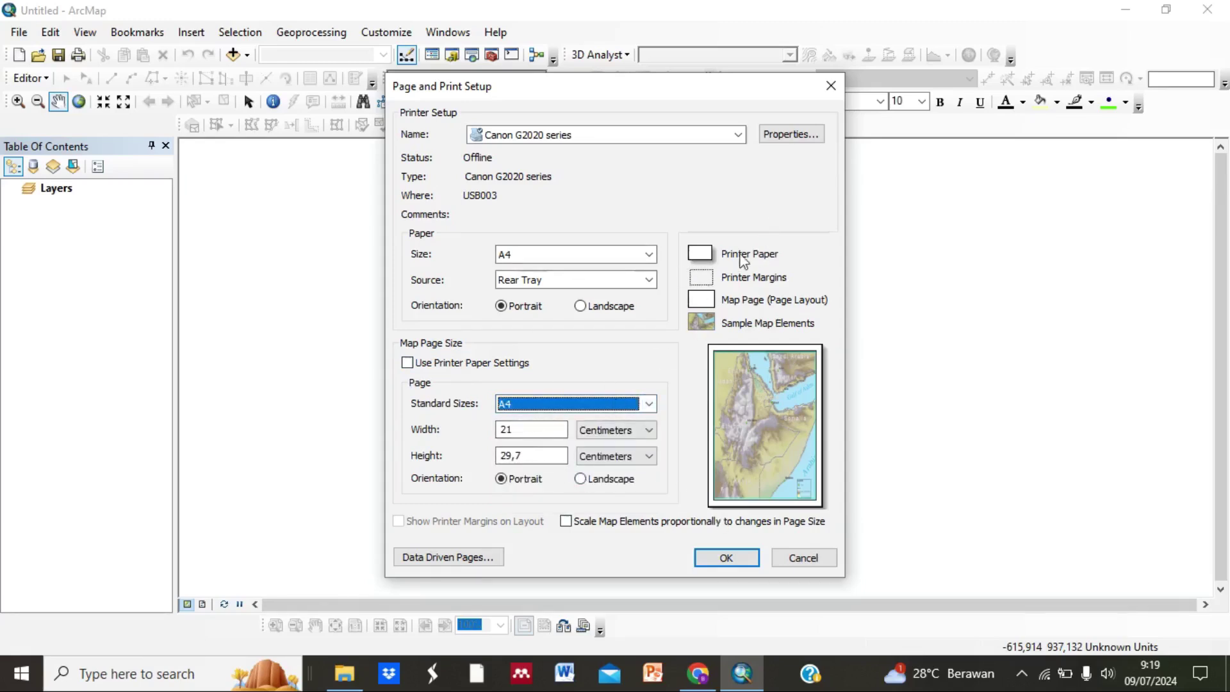
pyautogui.click(831, 85)
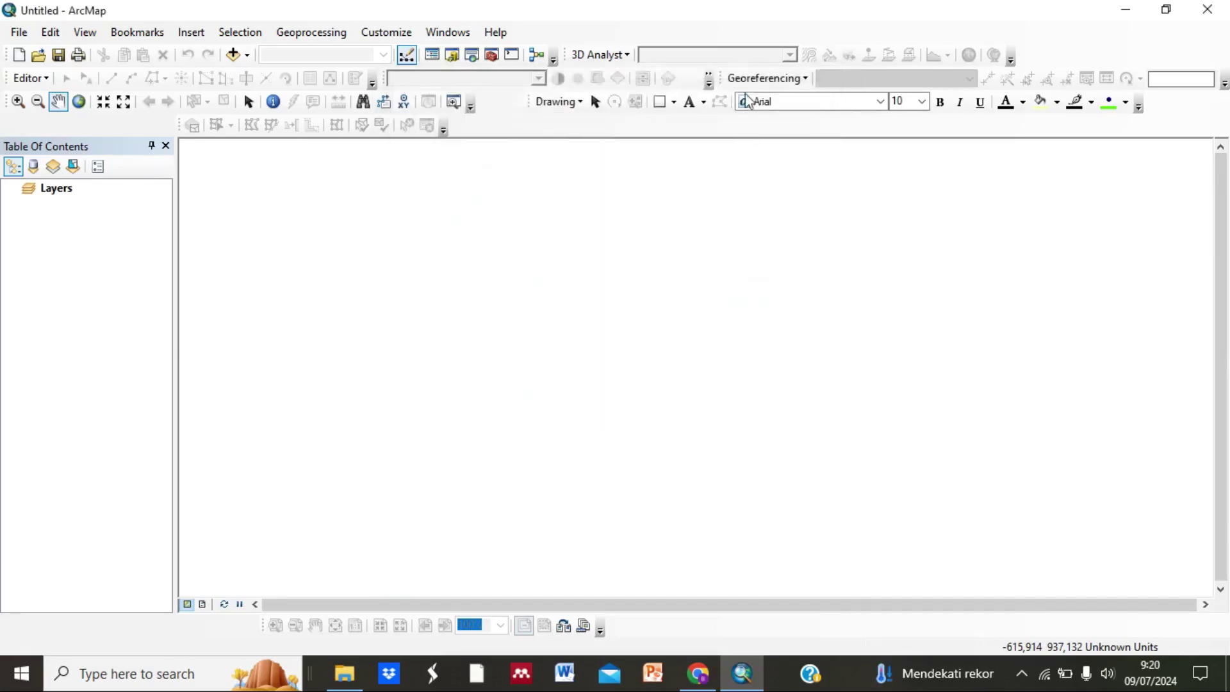
# Review the file formats available for exporting the map and close the export dialog without saving
pyautogui.click(19, 32)
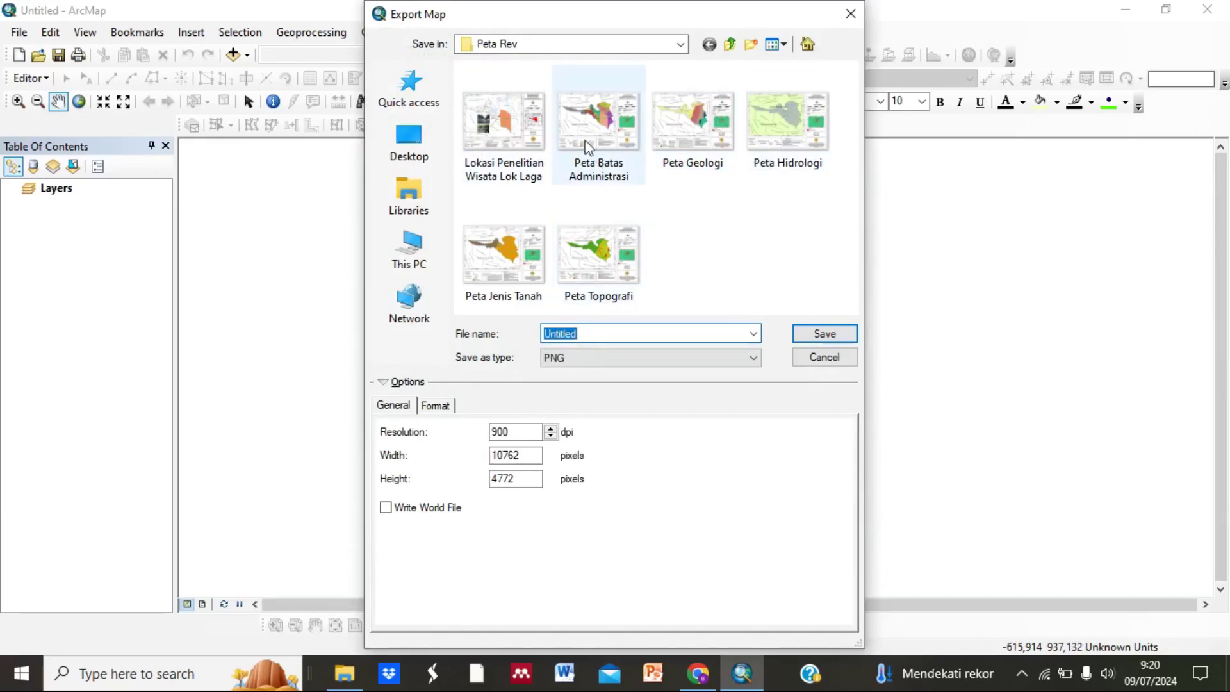
pyautogui.click(756, 357)
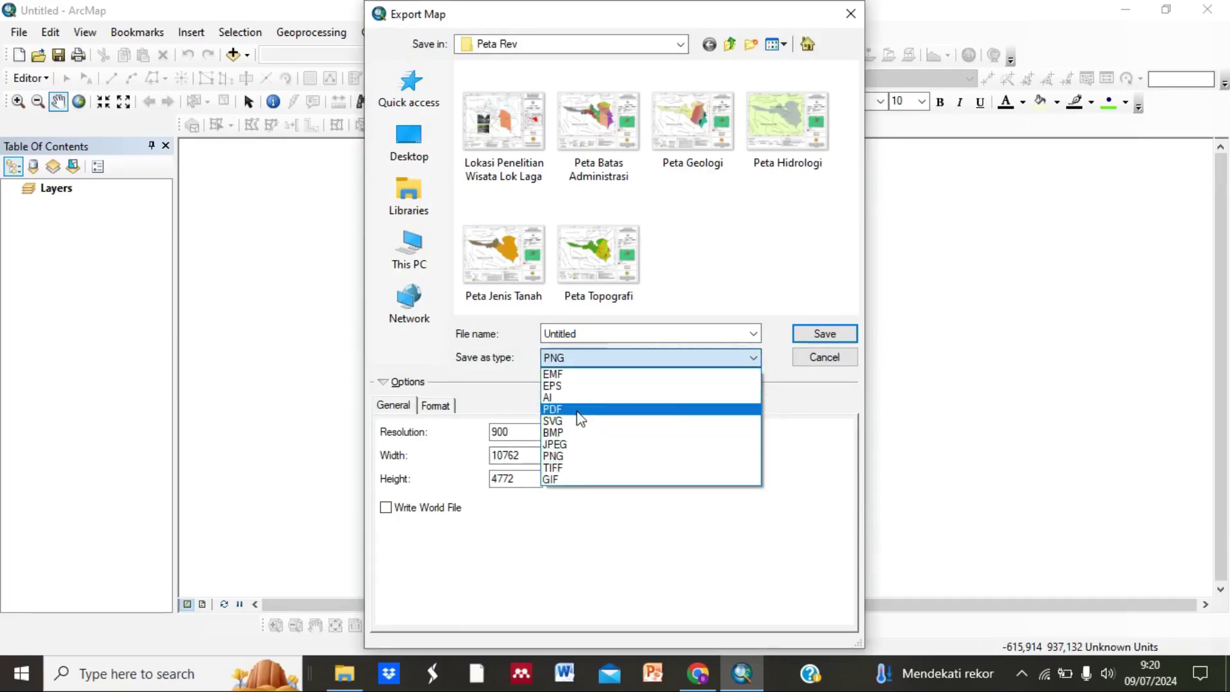
pyautogui.click(740, 271)
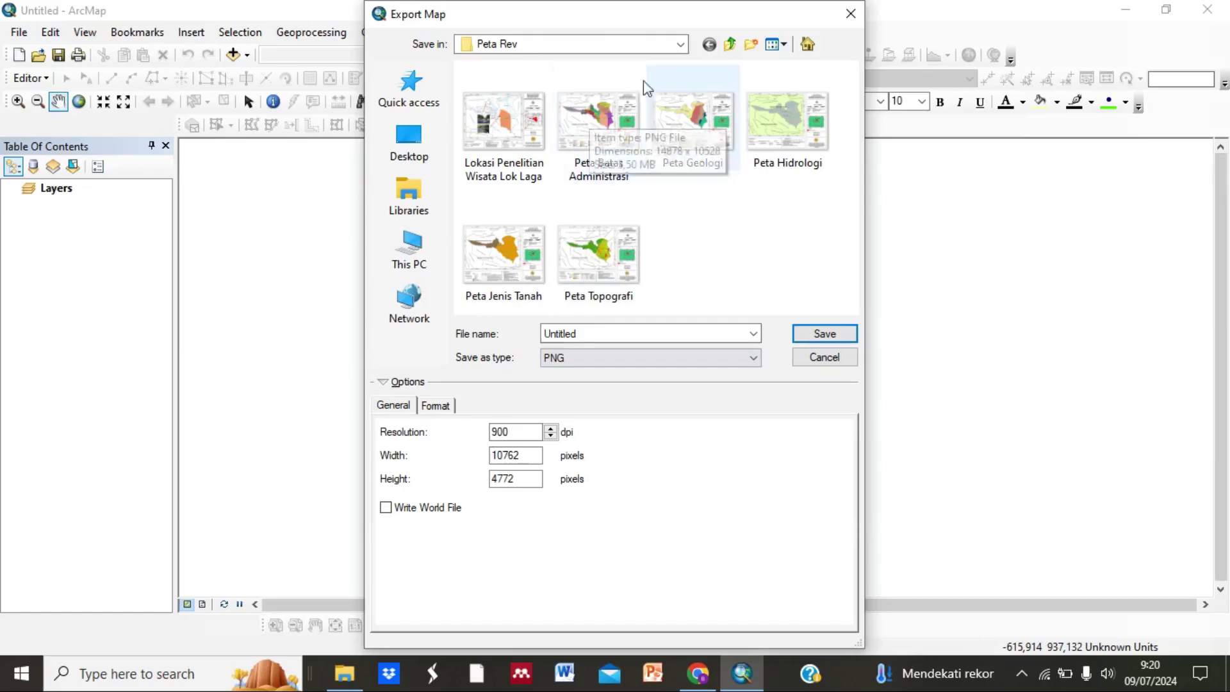
pyautogui.click(850, 13)
# Examine the available commands for sharing maps, switching views, inserting map elements, selecting features and geoprocessing
pyautogui.click(30, 31)
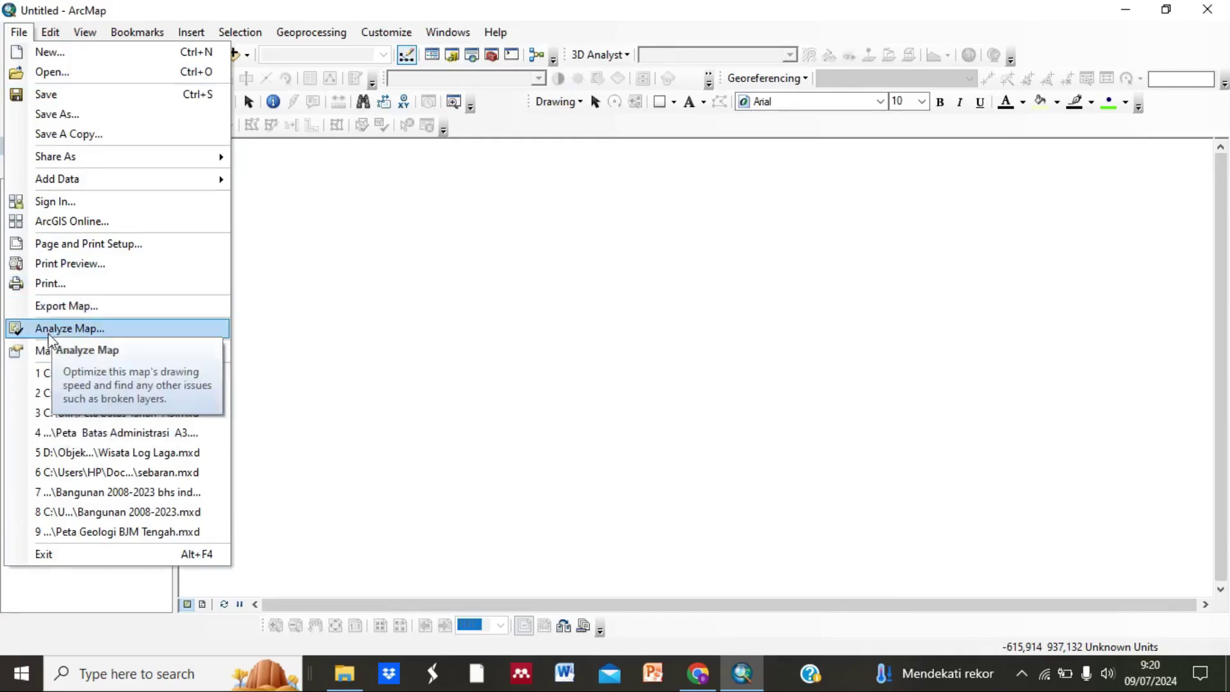
pyautogui.moveTo(80, 160)
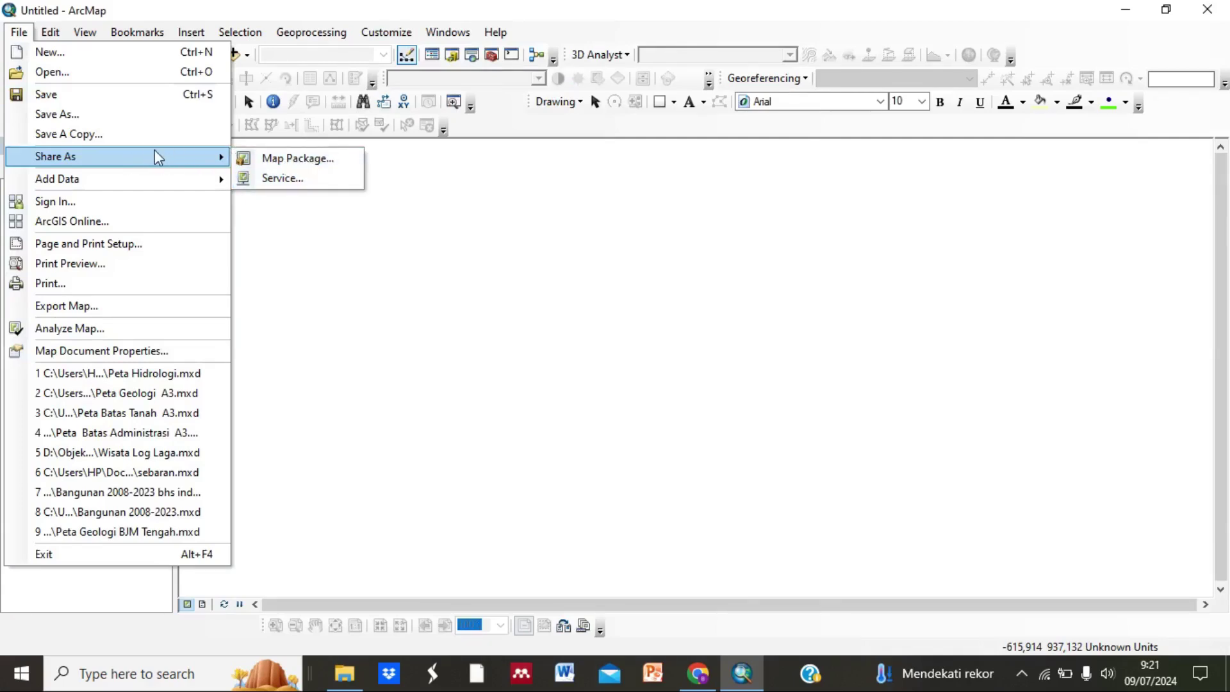
pyautogui.moveTo(51, 35)
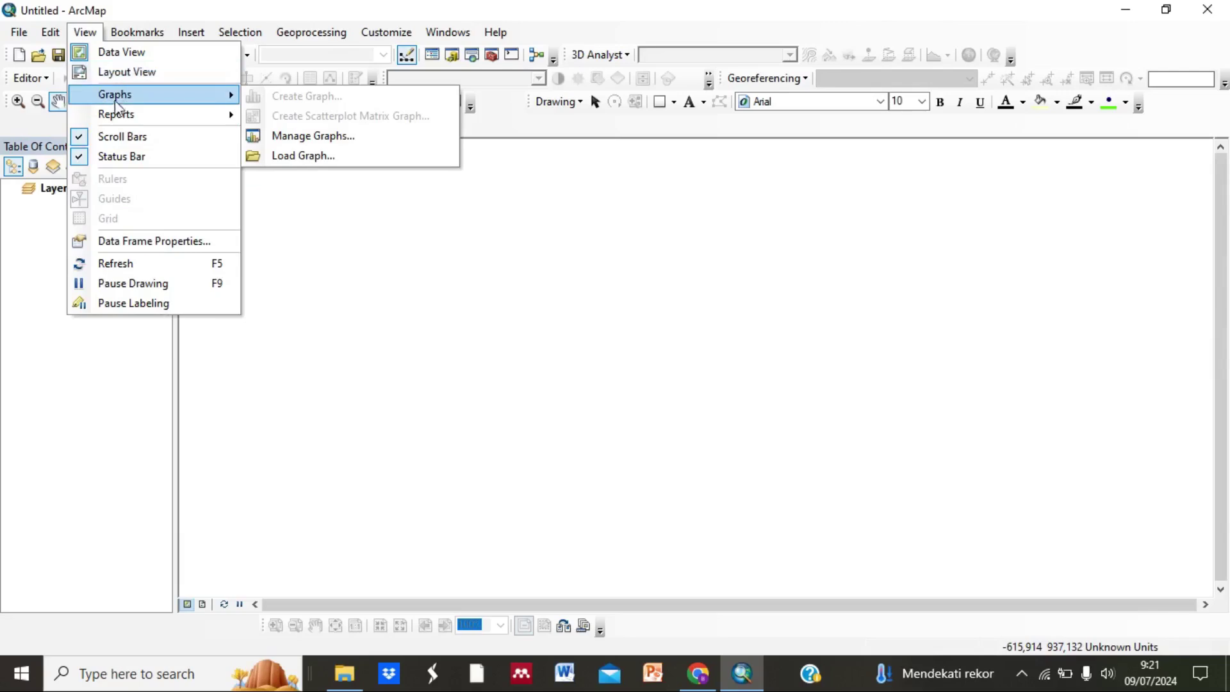
pyautogui.click(131, 52)
pyautogui.click(146, 33)
pyautogui.moveTo(180, 37)
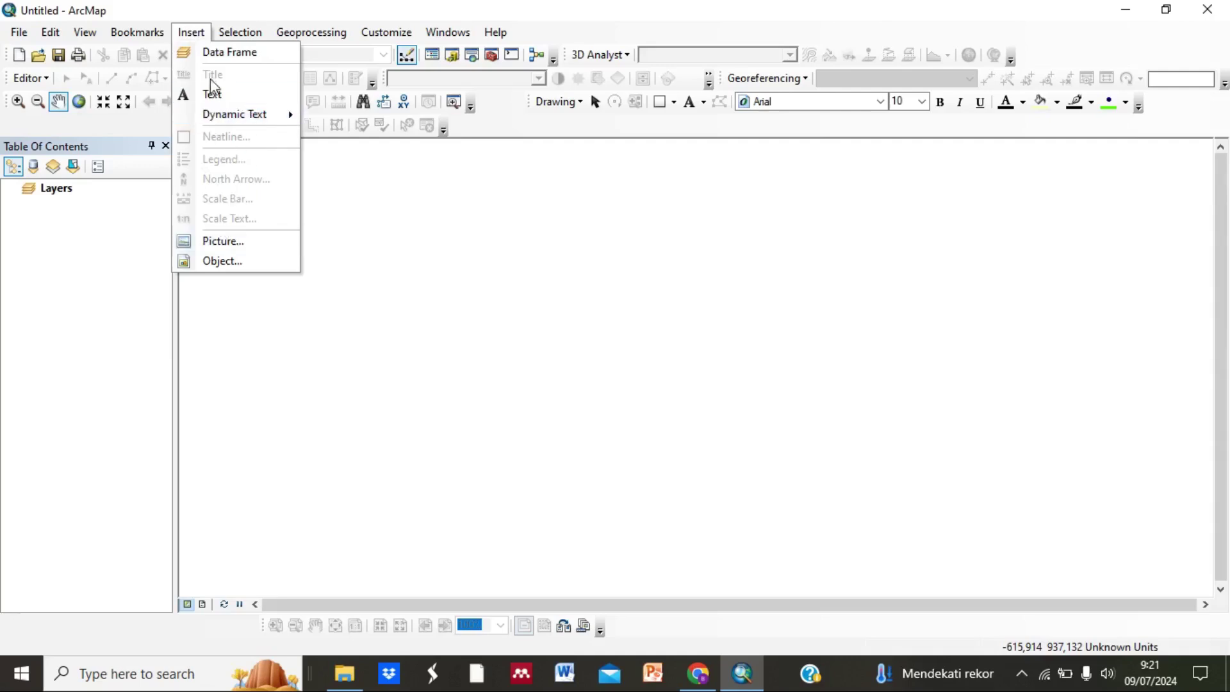
pyautogui.moveTo(232, 37)
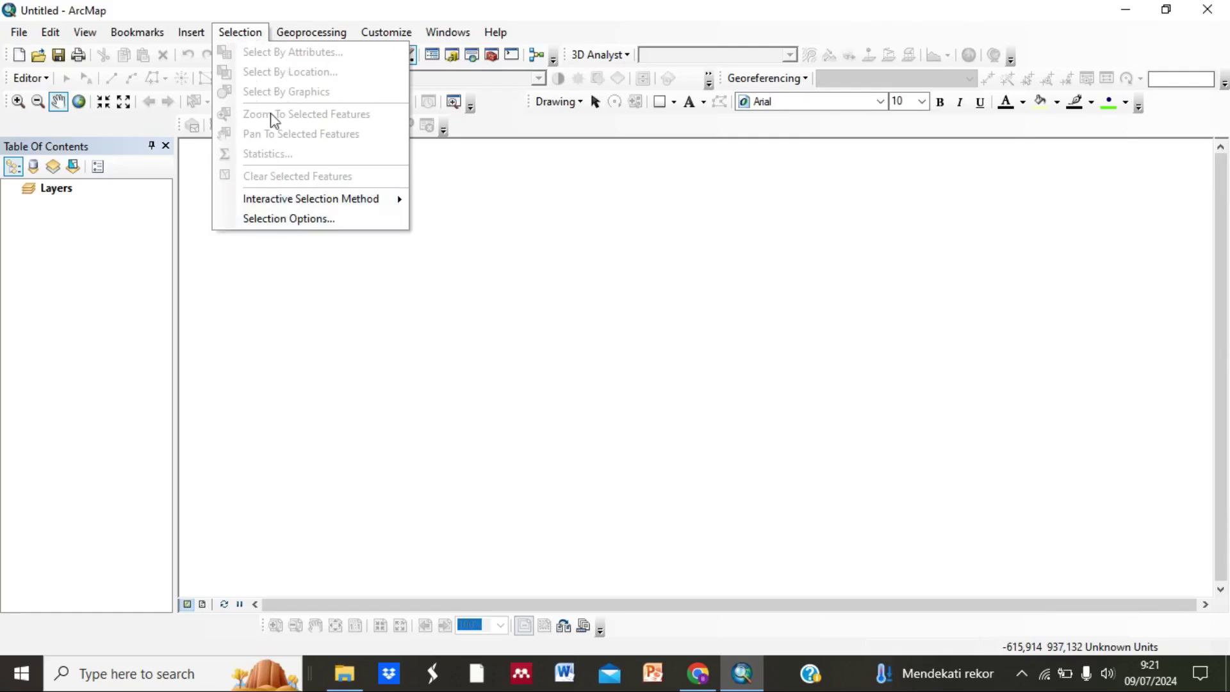
pyautogui.click(312, 33)
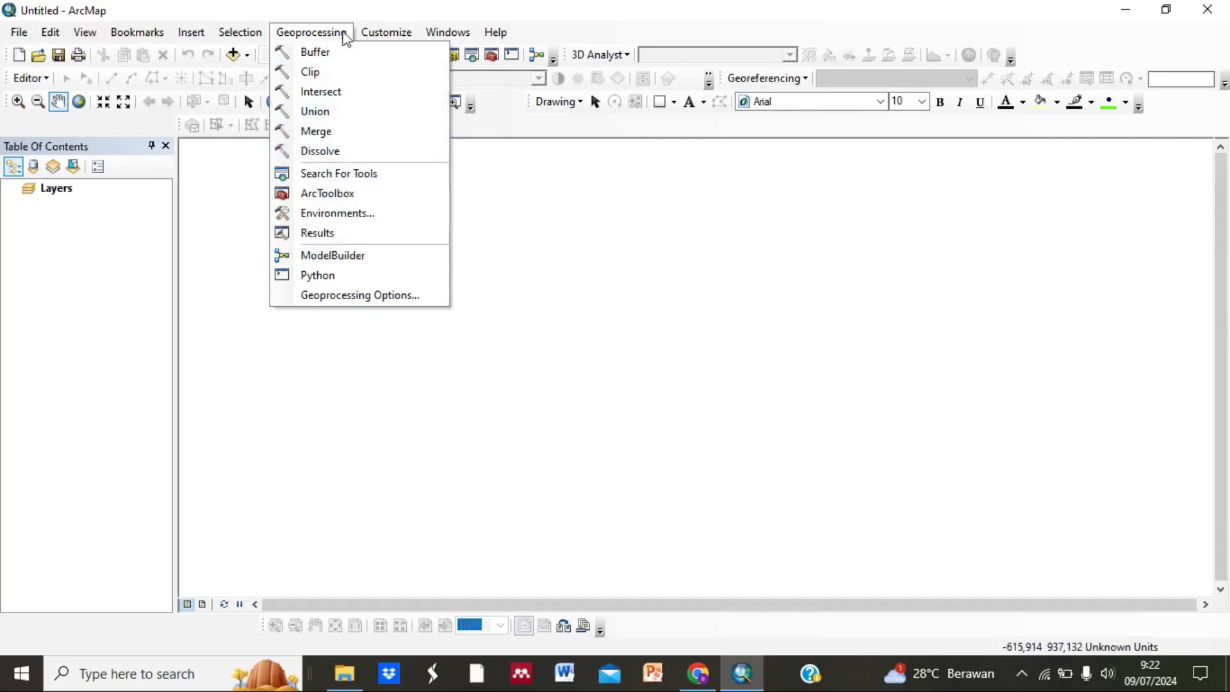
pyautogui.click(345, 35)
# Review the full list of toolbars that can be enabled, from 3D Analyst through Versioning
pyautogui.click(382, 35)
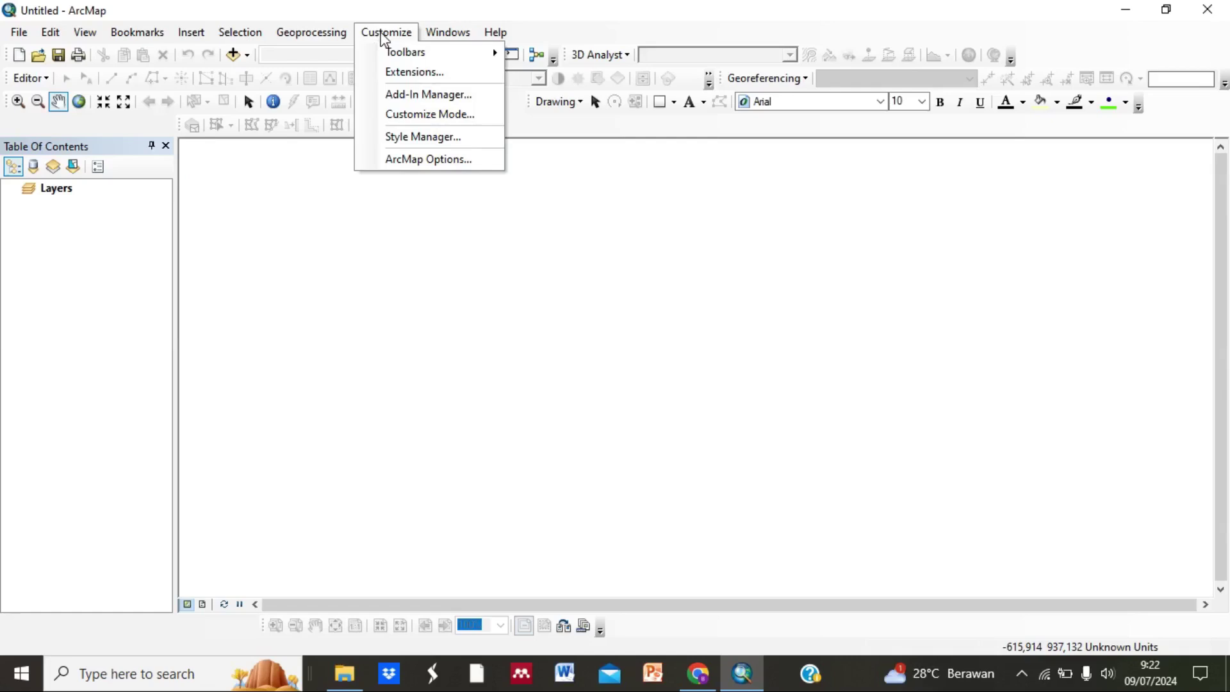
pyautogui.moveTo(405, 52)
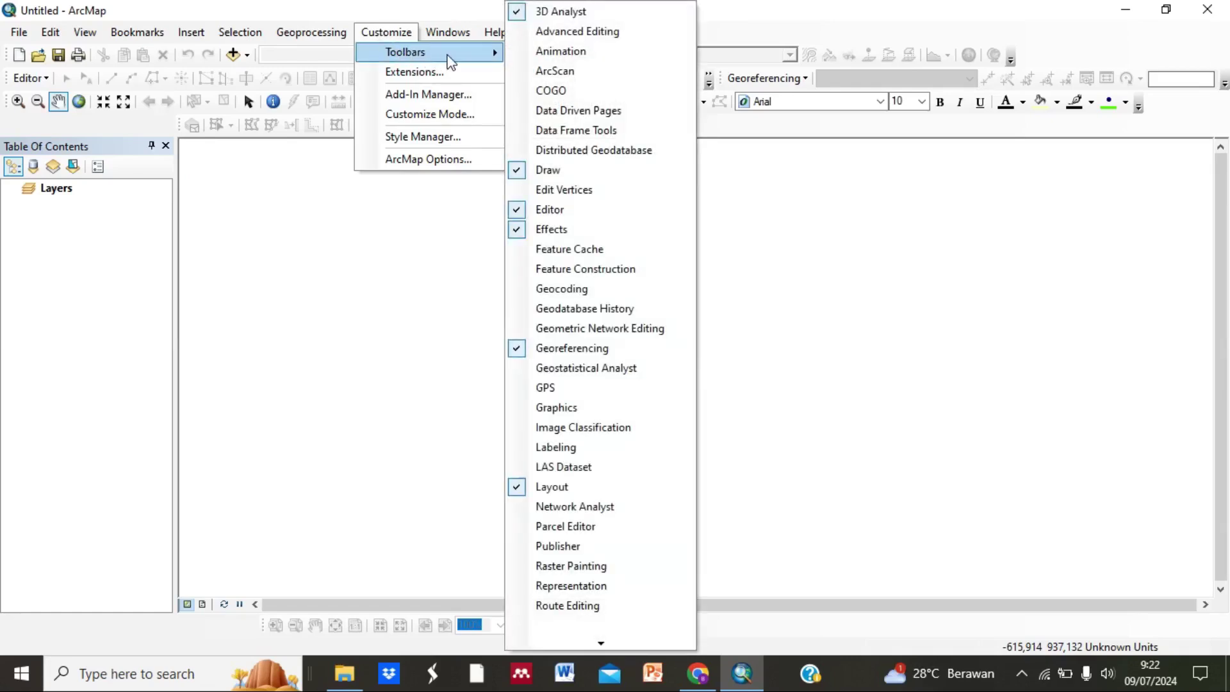
pyautogui.click(560, 12)
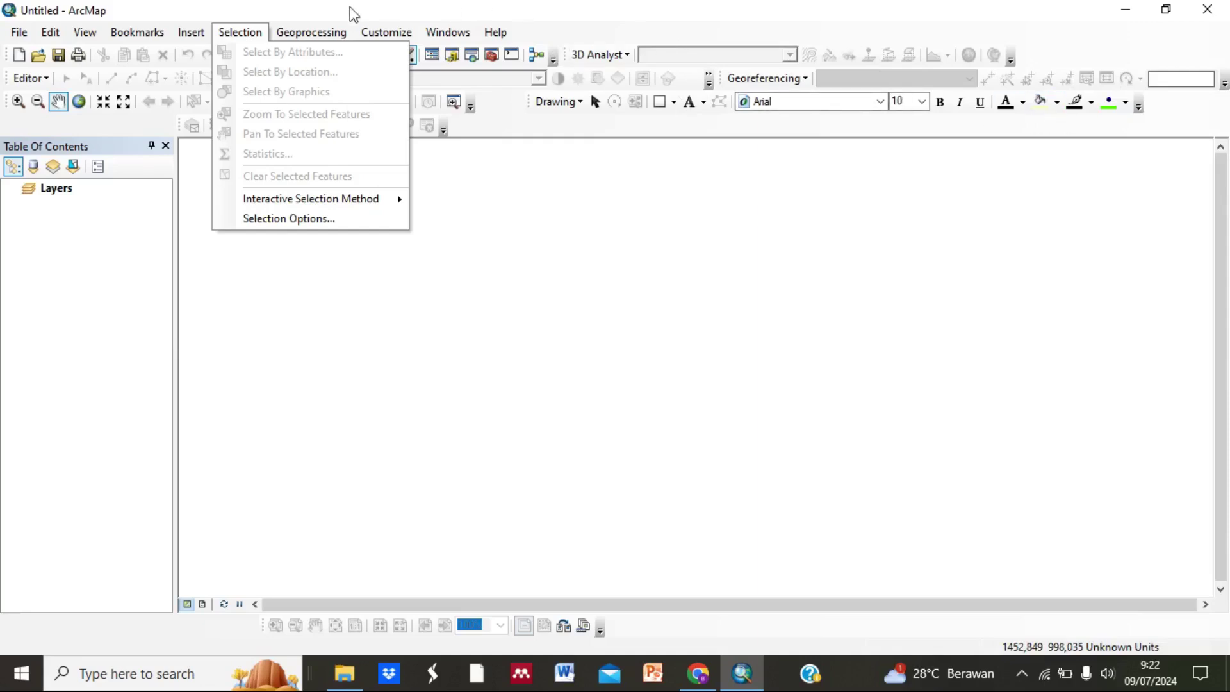
pyautogui.moveTo(389, 32)
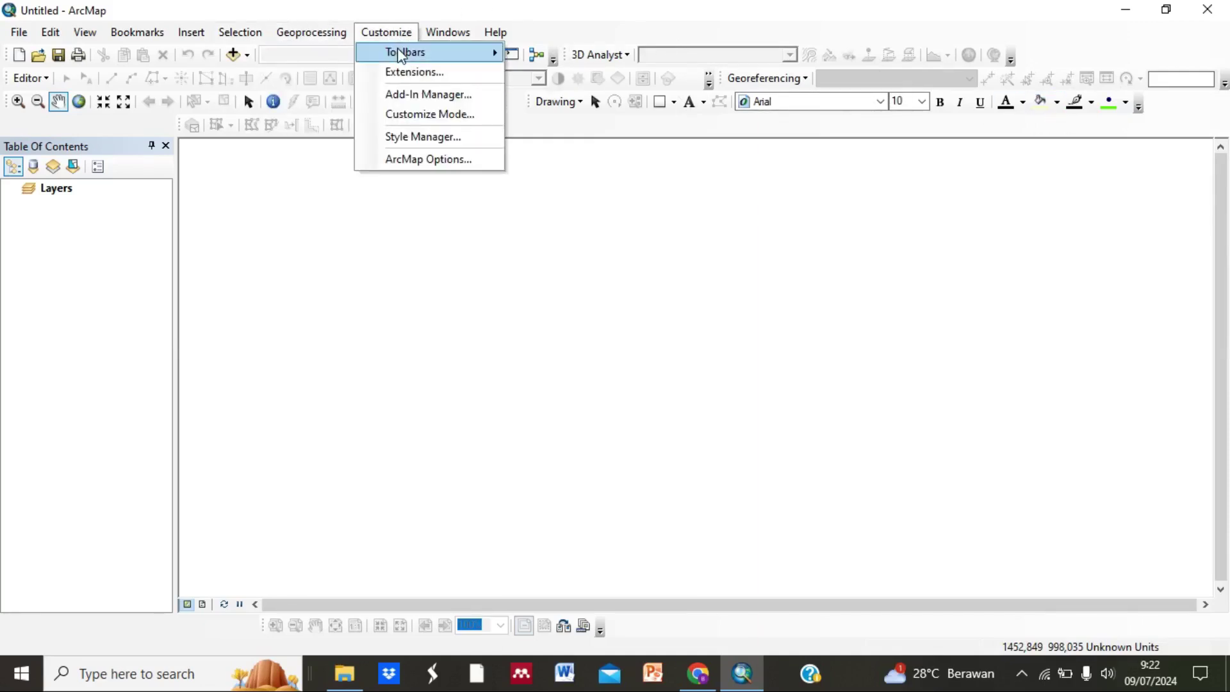
pyautogui.click(400, 53)
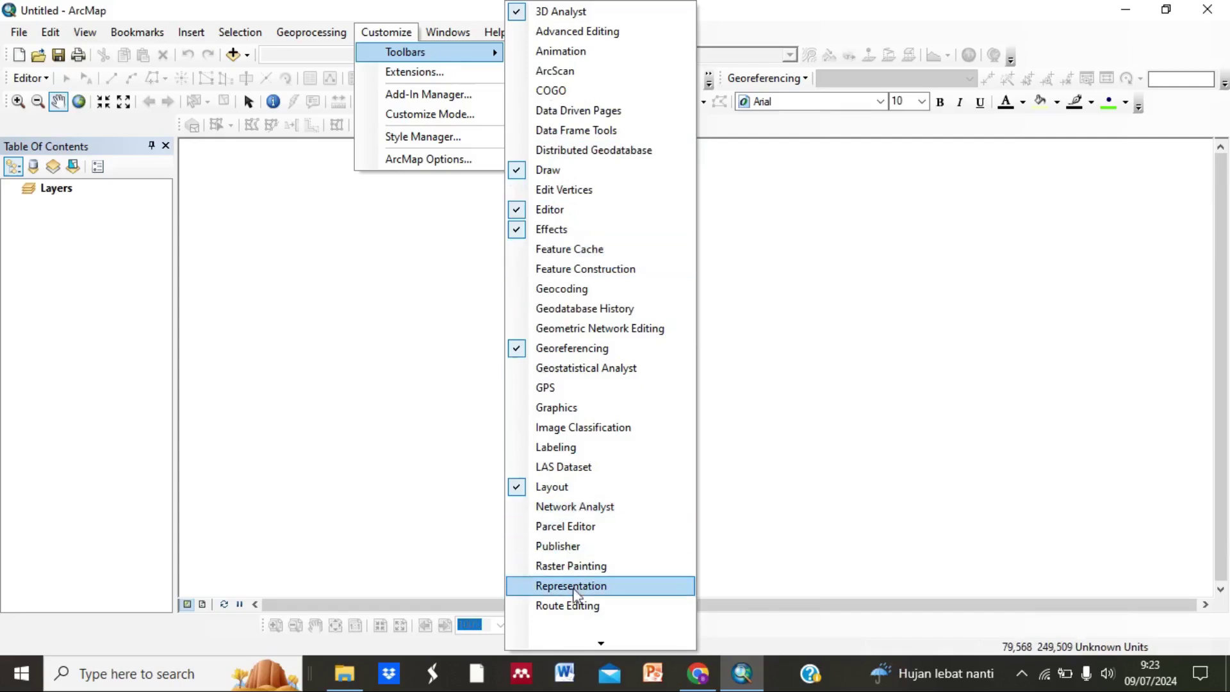
pyautogui.moveTo(599, 641)
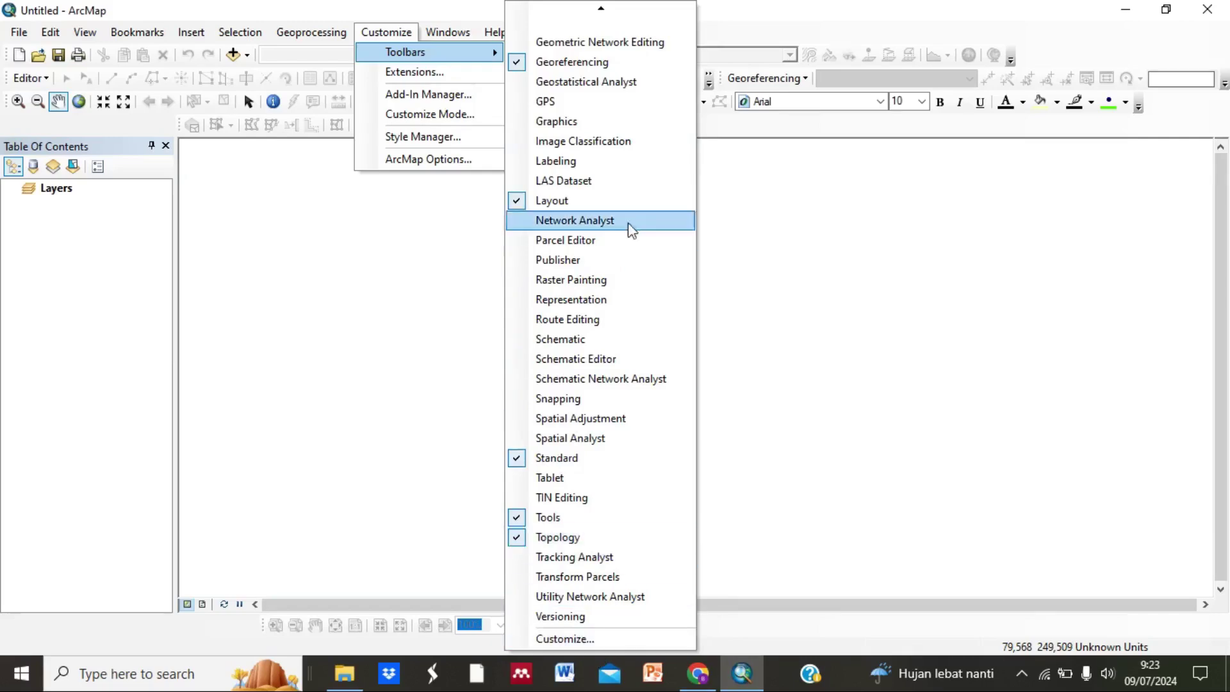
# Look over the available auxiliary windows, help resources and feature selection commands
pyautogui.moveTo(446, 32)
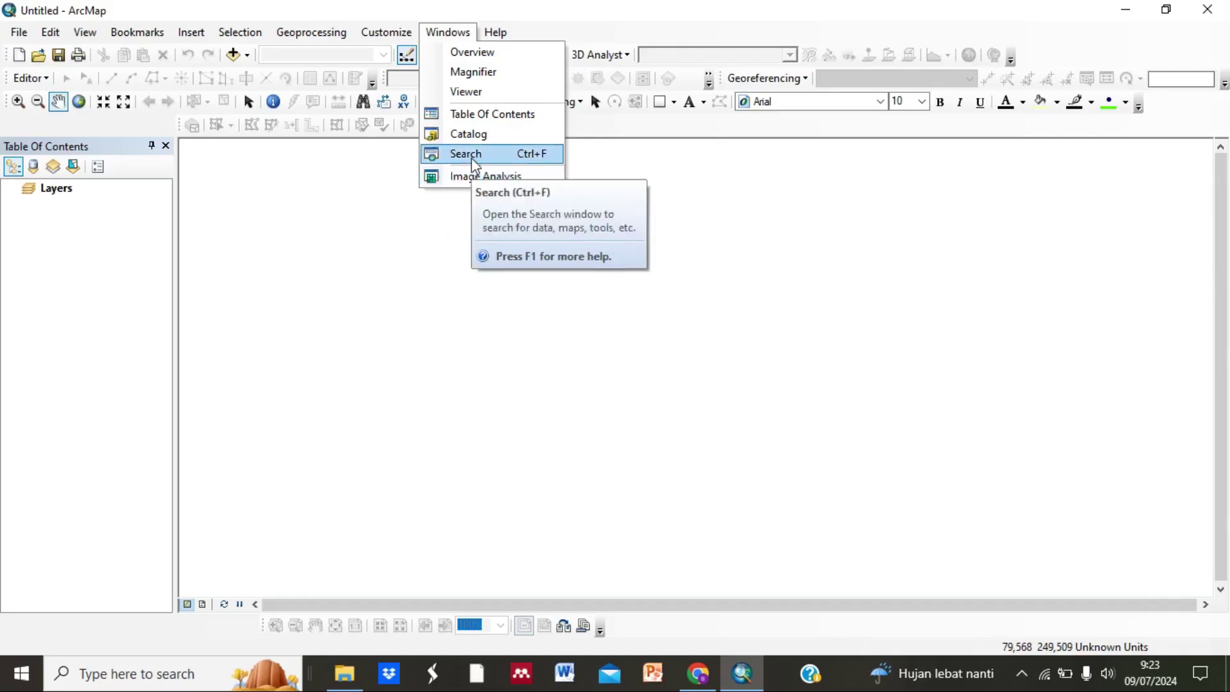
pyautogui.moveTo(496, 32)
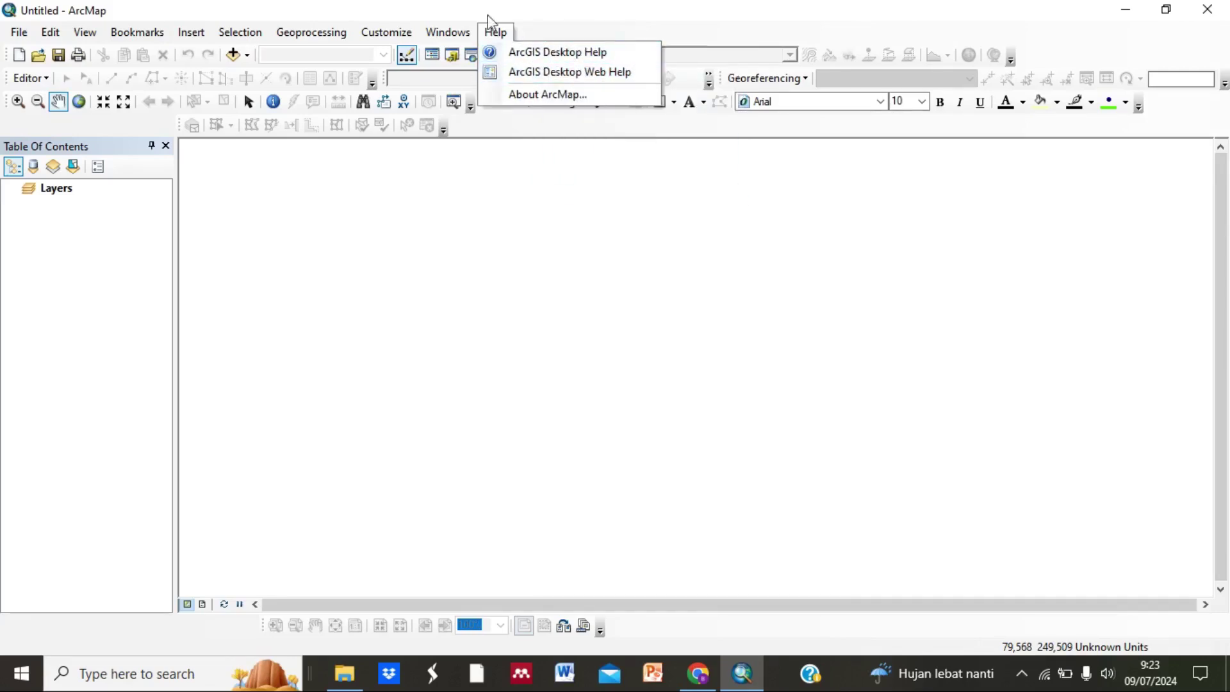
pyautogui.moveTo(240, 32)
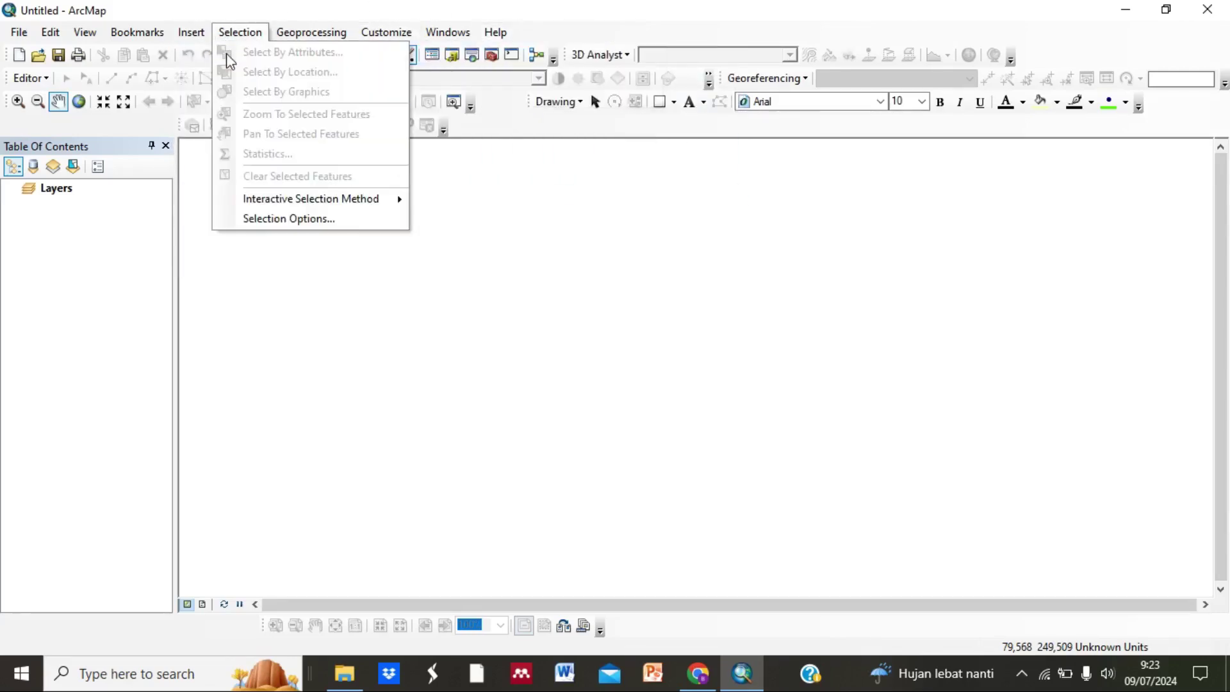
# Review which toolbars are enabled in the toolbar list and close the list without changing anything
pyautogui.moveTo(138, 32)
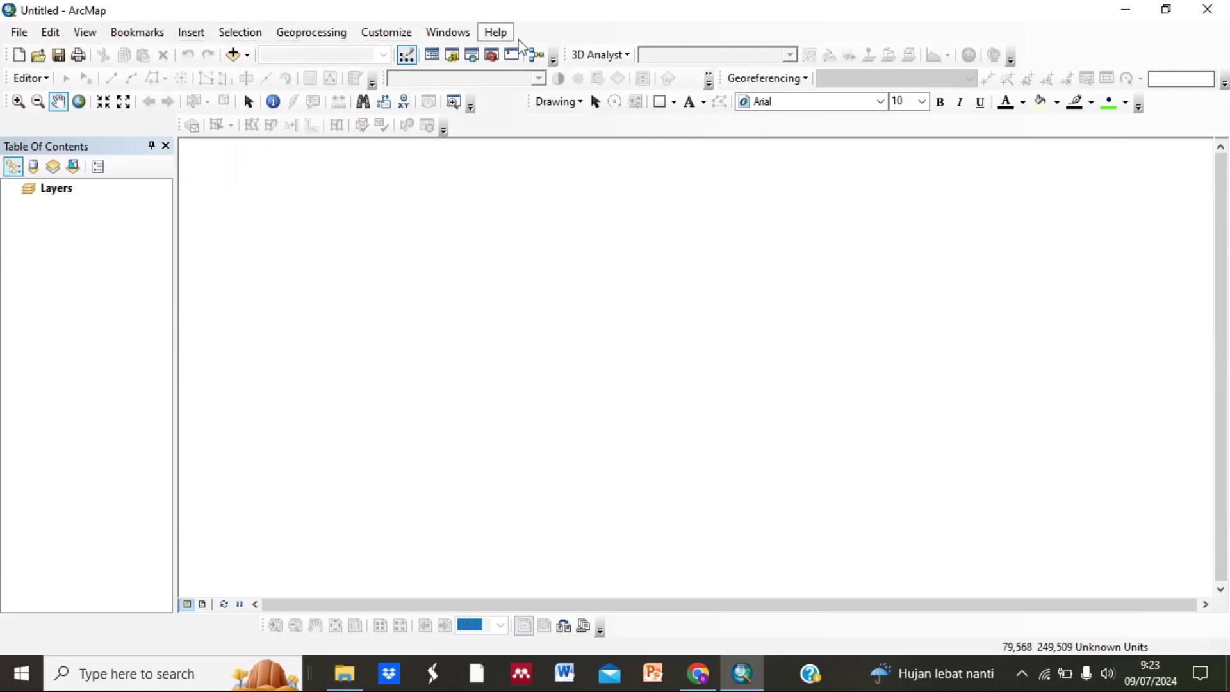
pyautogui.moveTo(495, 32)
pyautogui.moveTo(371, 32)
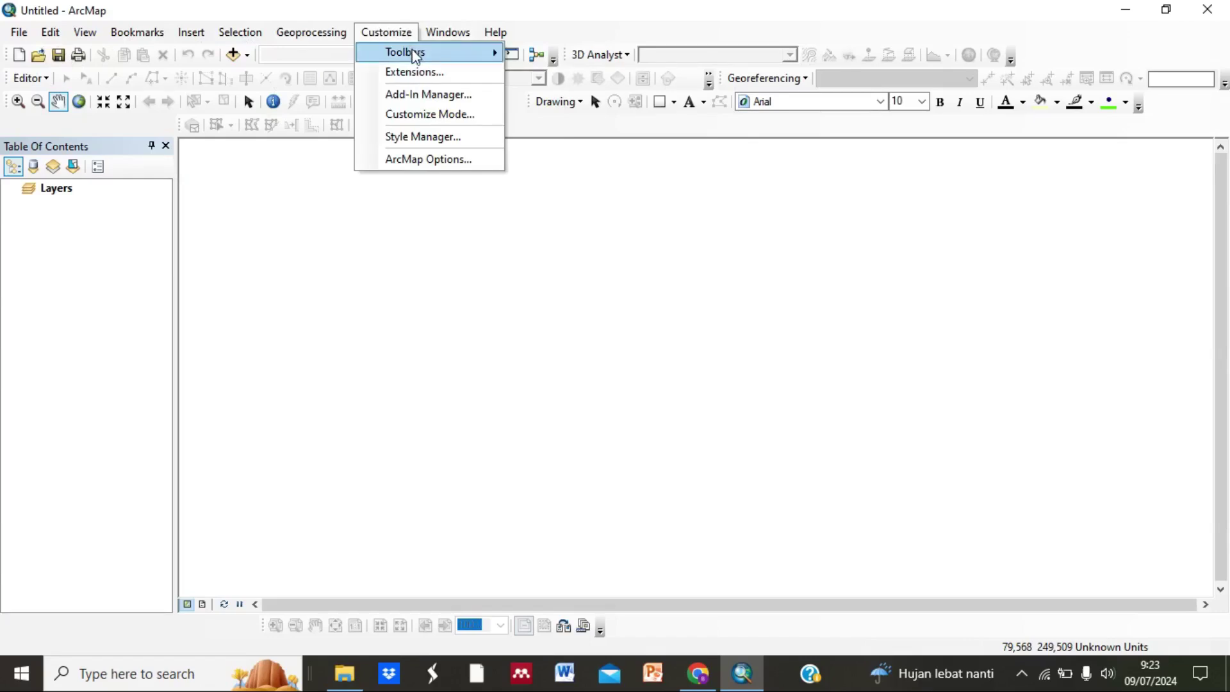
pyautogui.moveTo(412, 51)
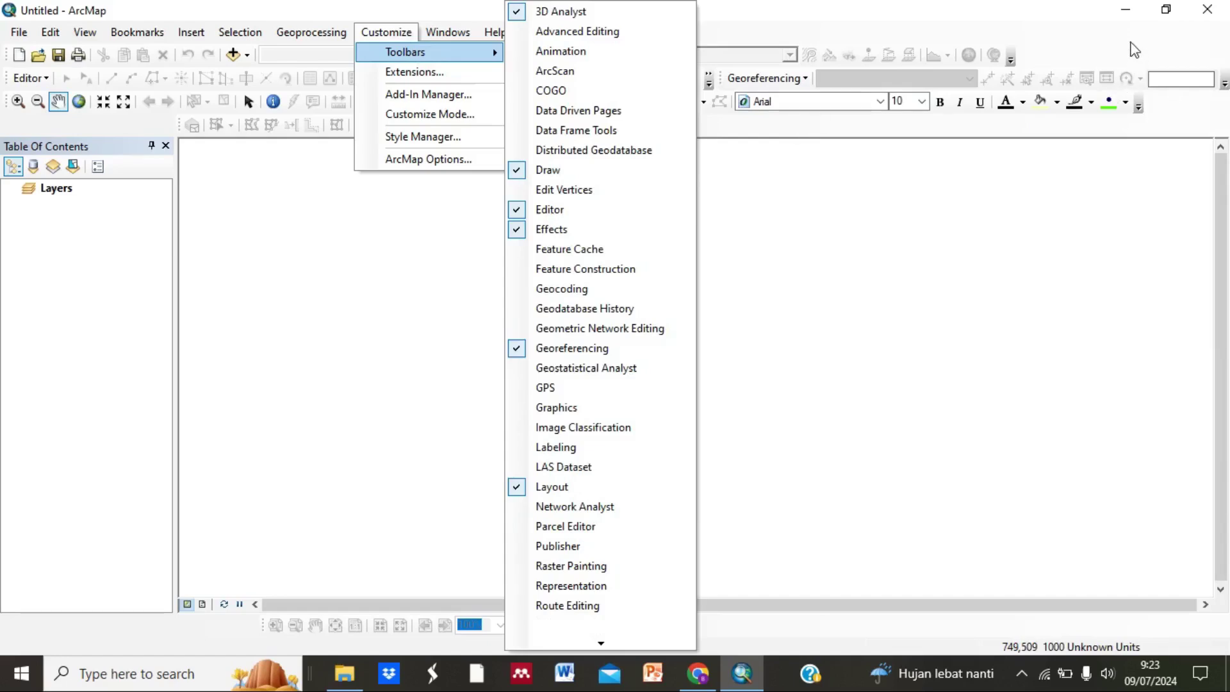
pyautogui.click(1097, 43)
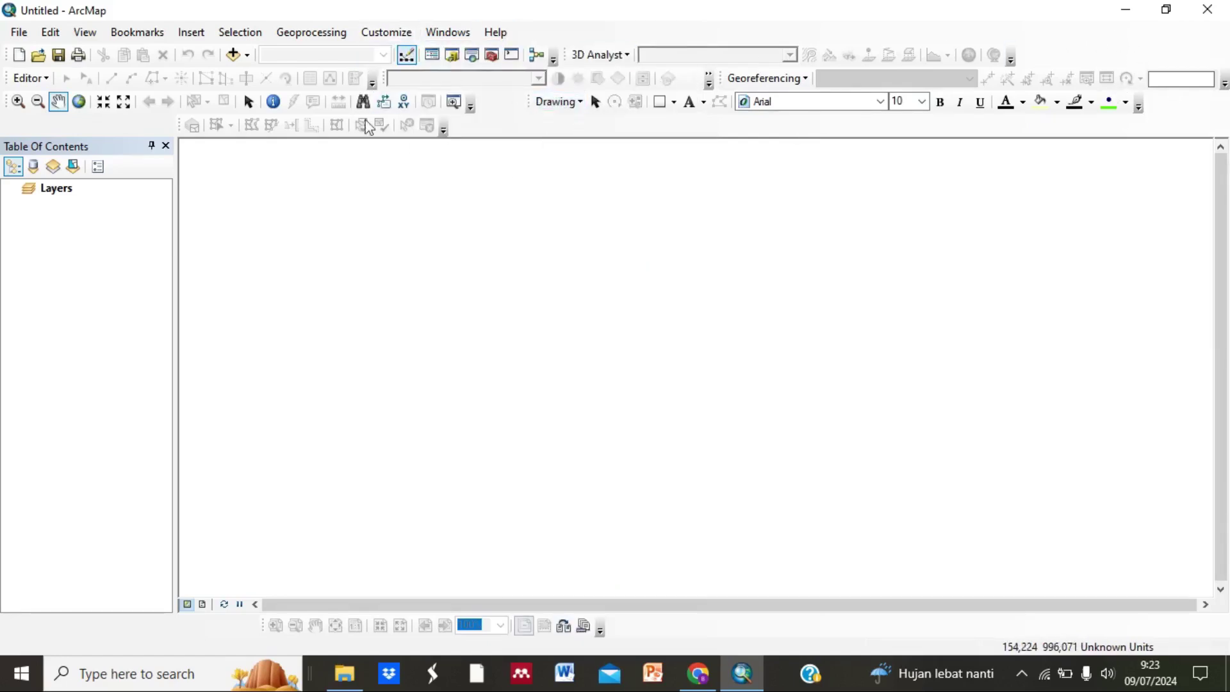
# Add the raster DEM SRTM 30m Provinsi Kalimantan Selatan.tif from its connected DEM folder to the map
pyautogui.click(232, 54)
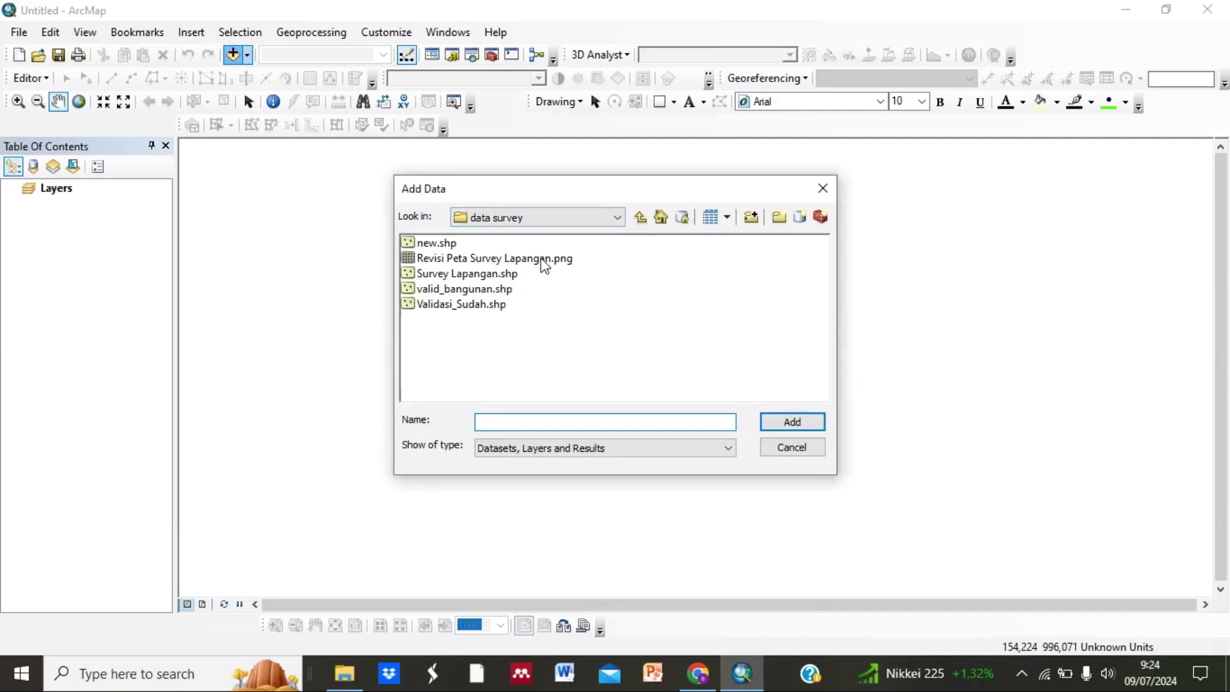
pyautogui.click(640, 218)
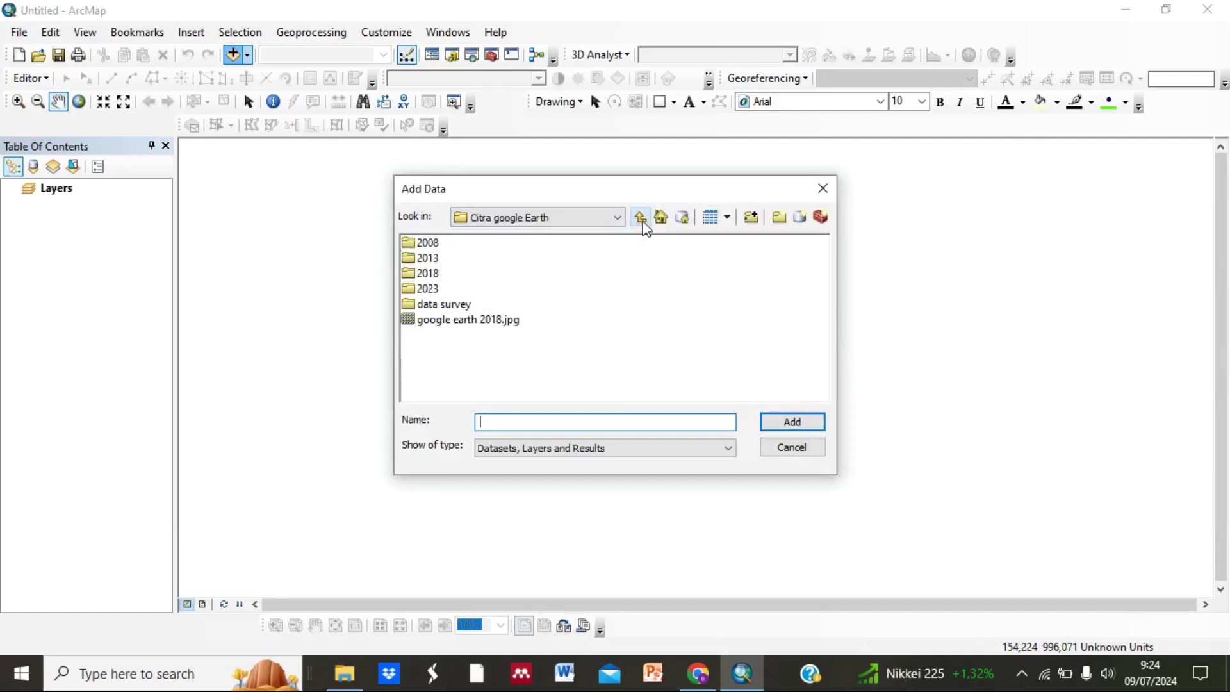
pyautogui.click(640, 217)
pyautogui.doubleClick(771, 338)
pyautogui.doubleClick(602, 244)
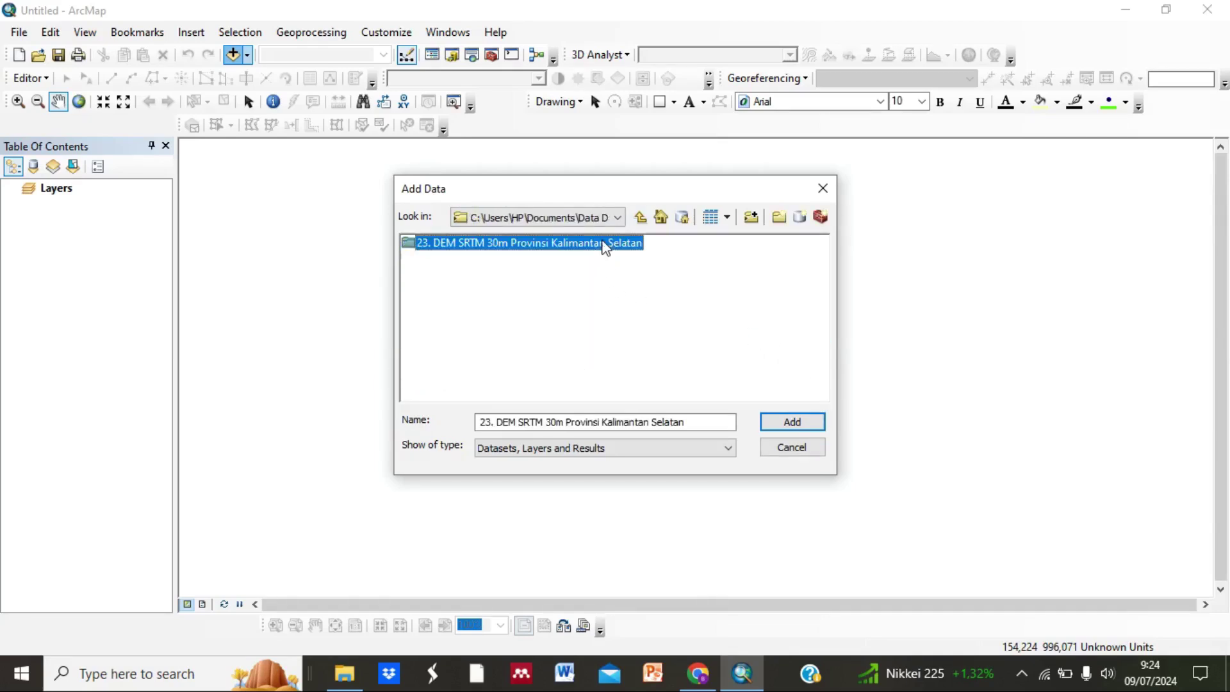
pyautogui.click(567, 243)
pyautogui.click(778, 424)
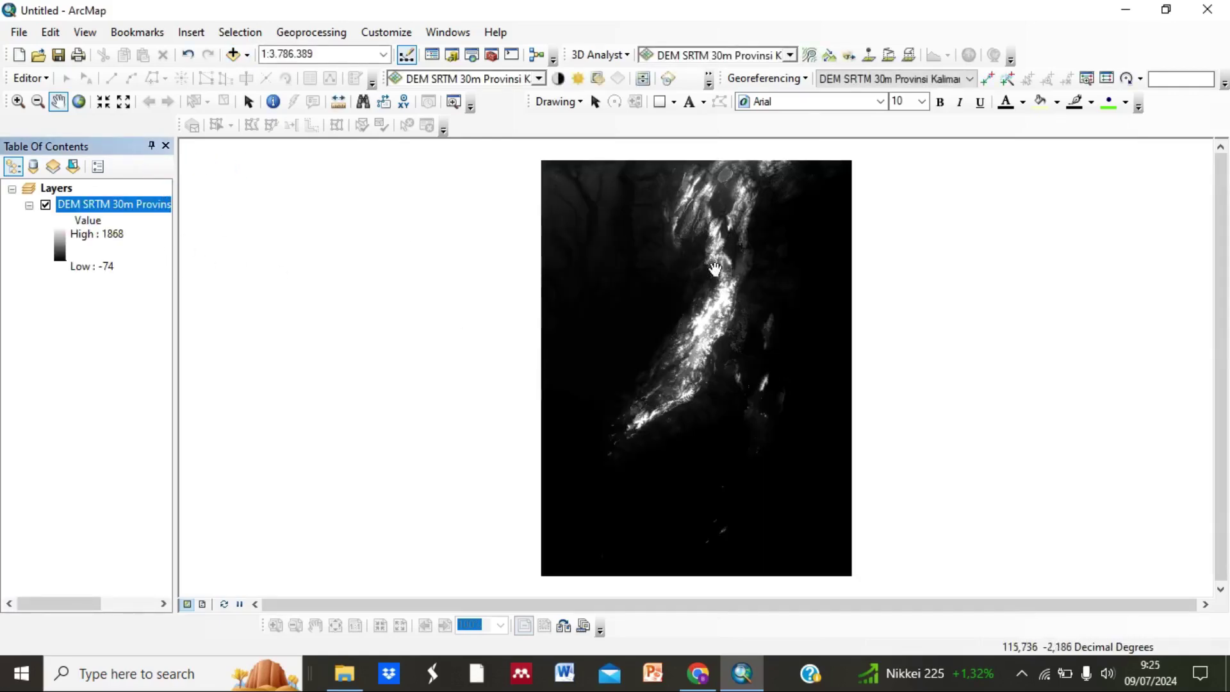
# Apply the yellow-to-dark-brown color ramp to the DEM layer
pyautogui.doubleClick(62, 250)
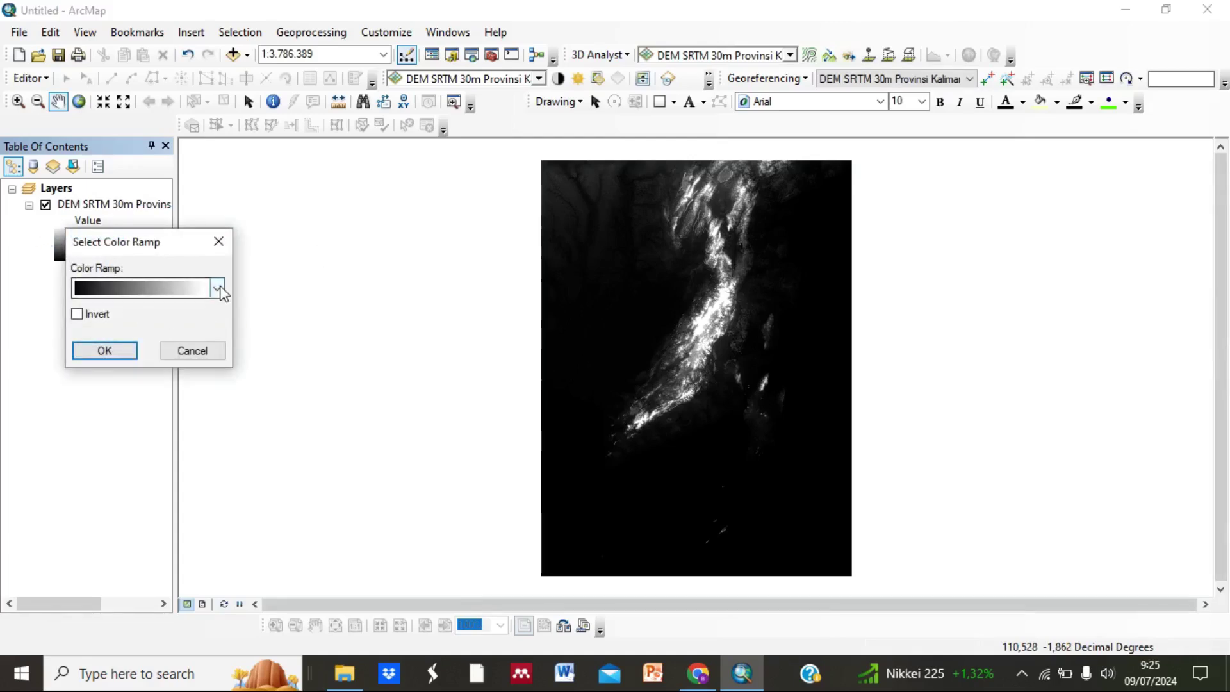
pyautogui.click(219, 292)
pyautogui.scroll(3, 148, 190)
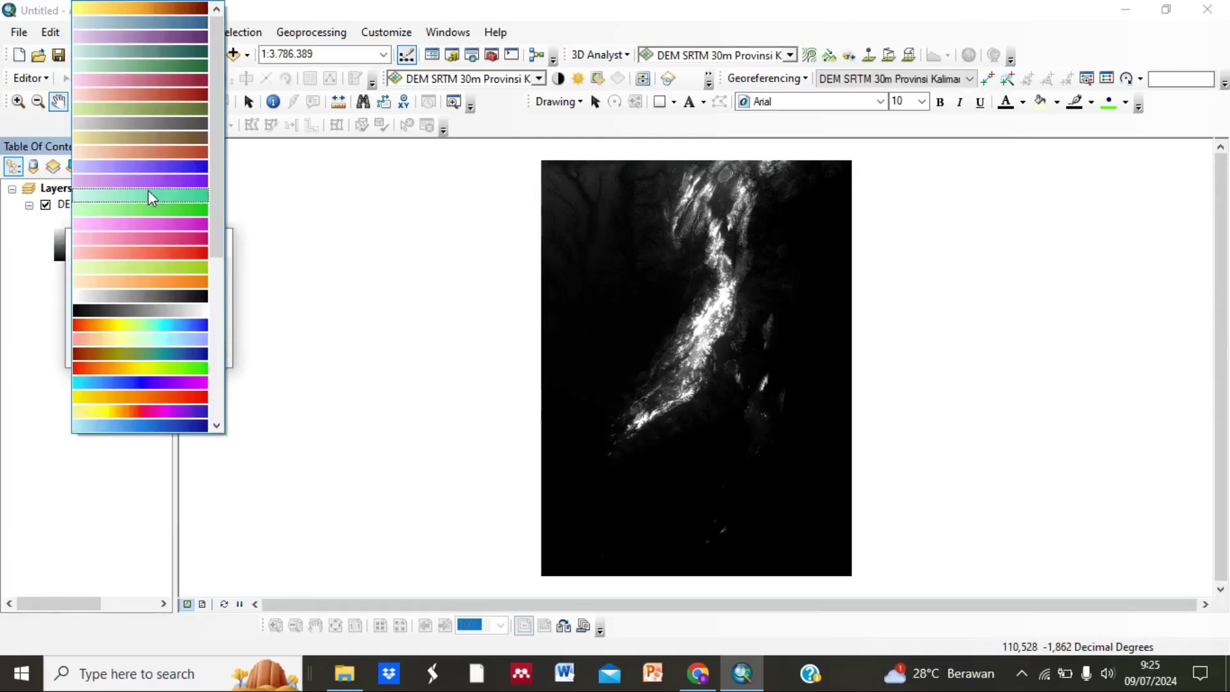
pyautogui.click(130, 12)
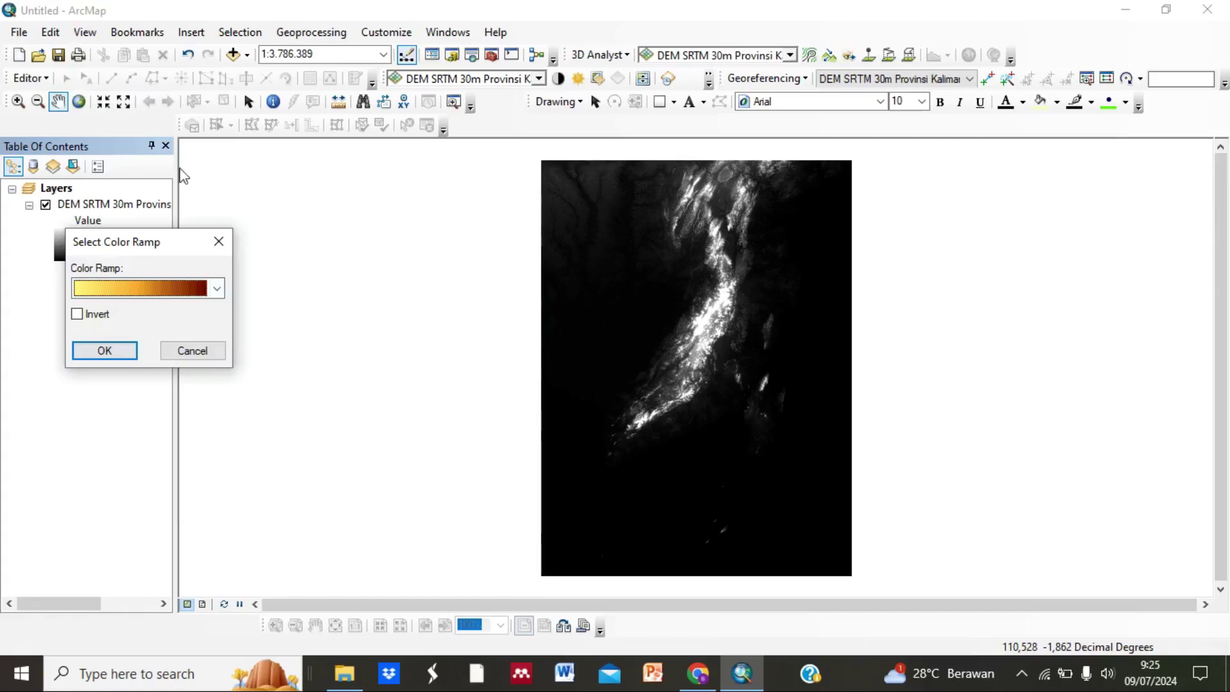
pyautogui.click(132, 346)
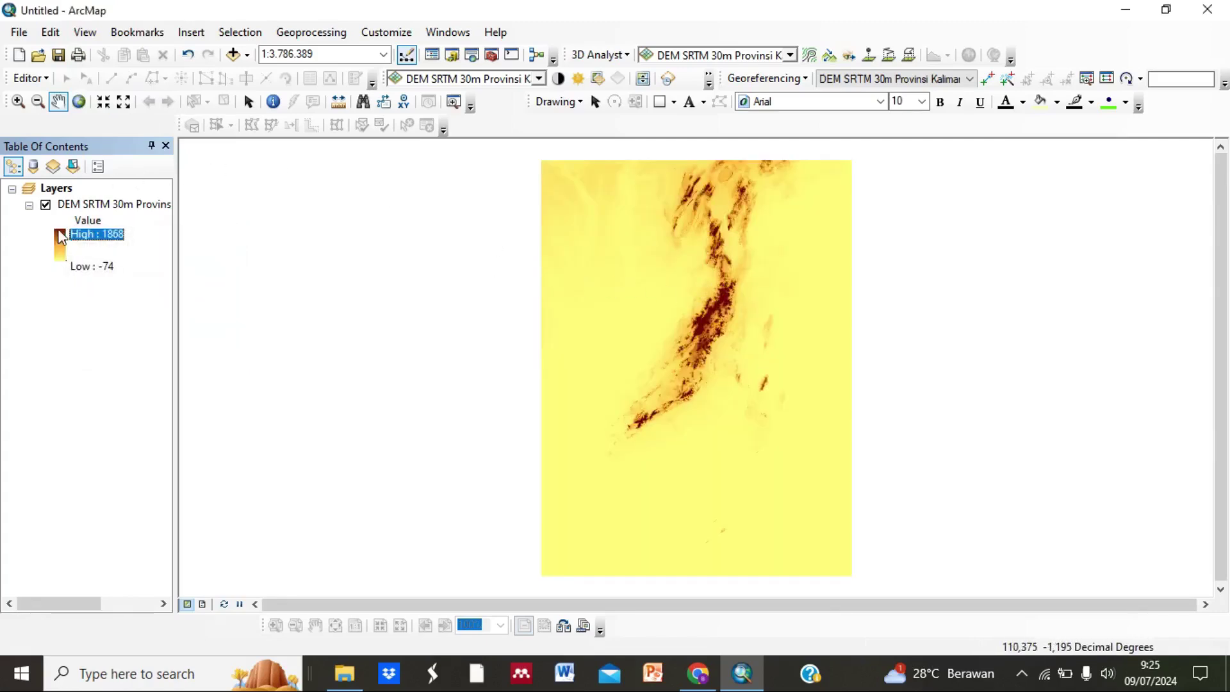
# Change the DEM layer's color ramp to the white-to-black gradient
pyautogui.click(61, 239)
pyautogui.click(220, 310)
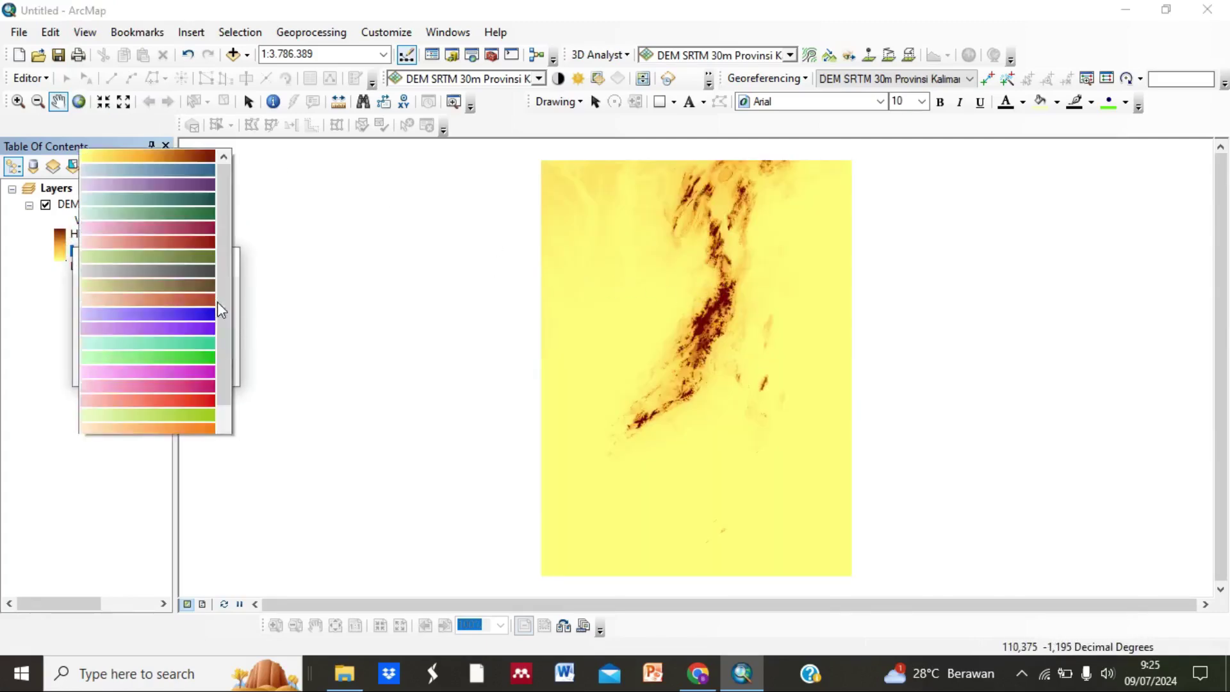
pyautogui.click(155, 297)
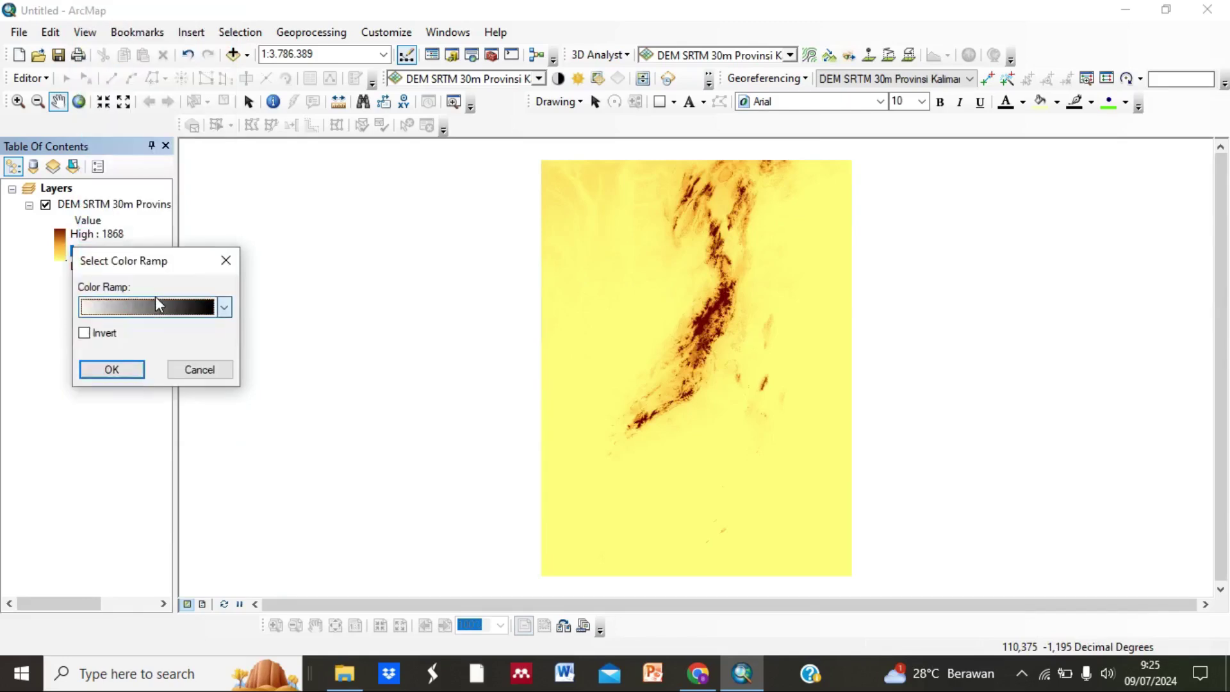
pyautogui.click(115, 367)
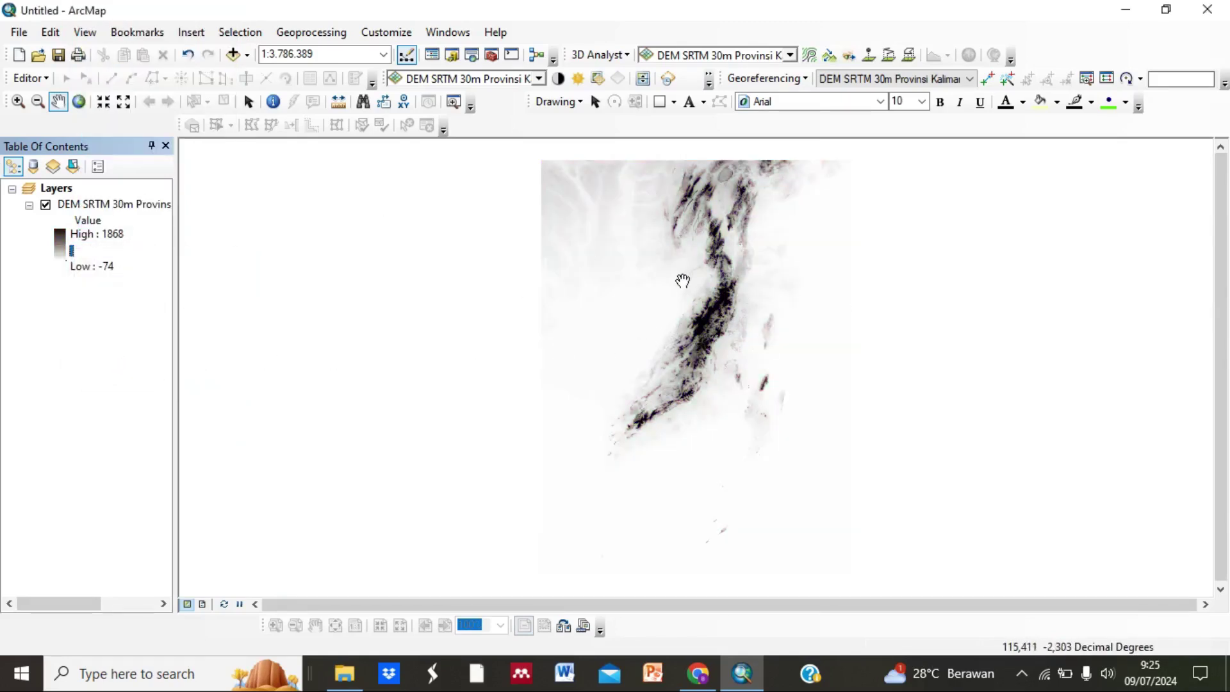
pyautogui.moveTo(681, 276); pyautogui.dragTo(616, 277)
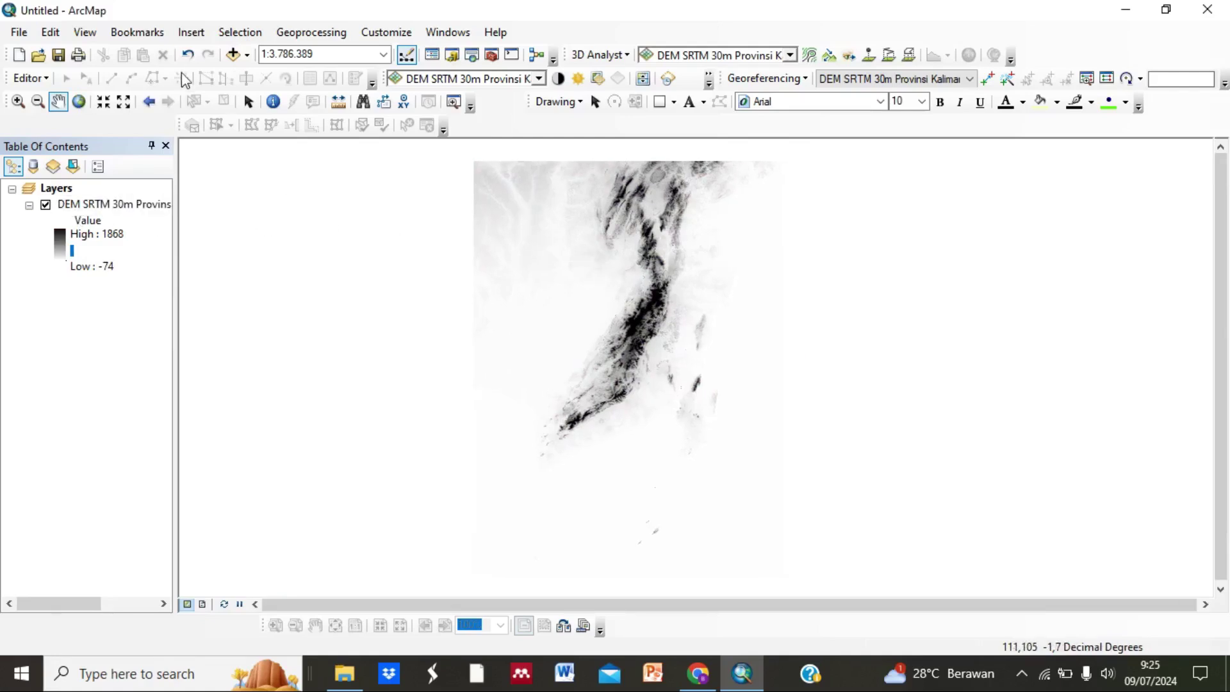
# Add the province boundary shapefile Batas_Propinsi.shp from Data Dasar Peta\Batas Adminitrasai\Provinsi and show the Indonesian islands at 1:12.500.000
pyautogui.click(233, 56)
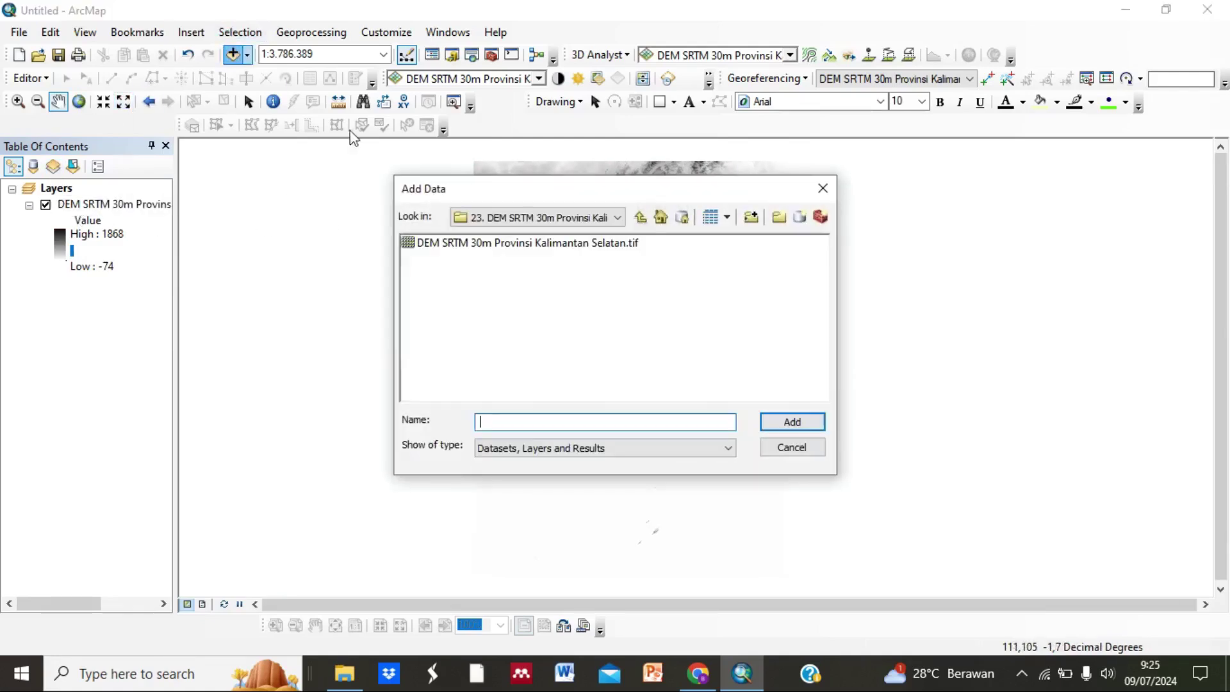
pyautogui.click(641, 218)
pyautogui.click(640, 218)
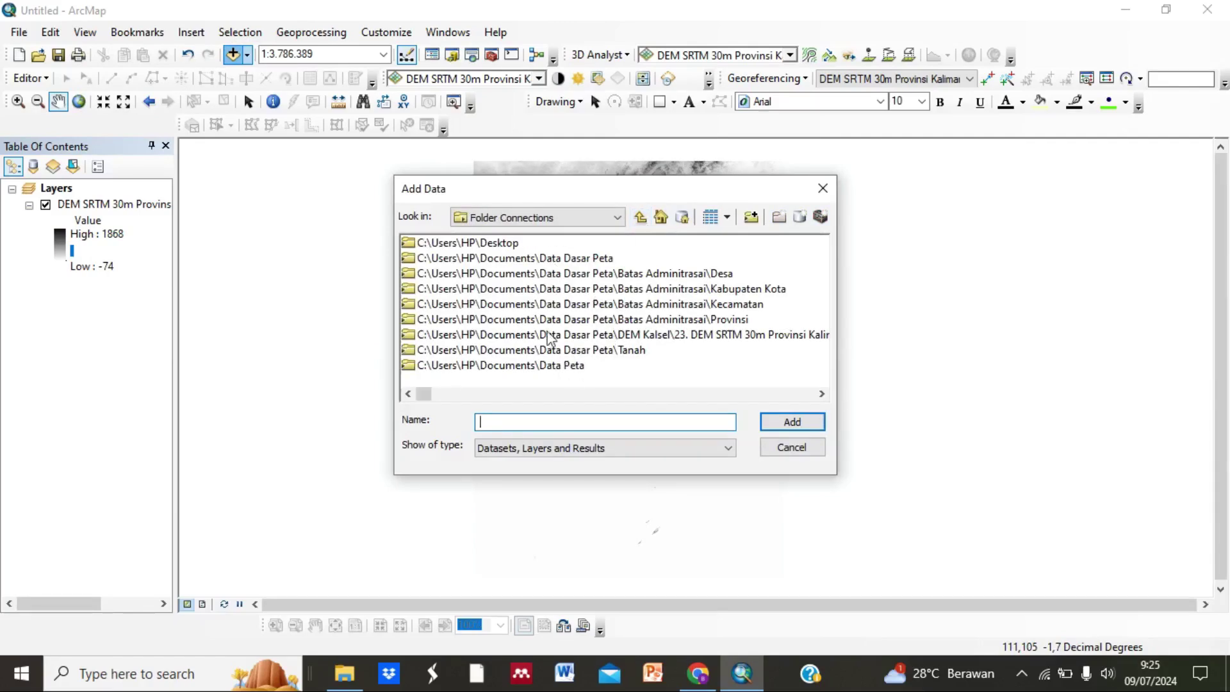
pyautogui.doubleClick(578, 259)
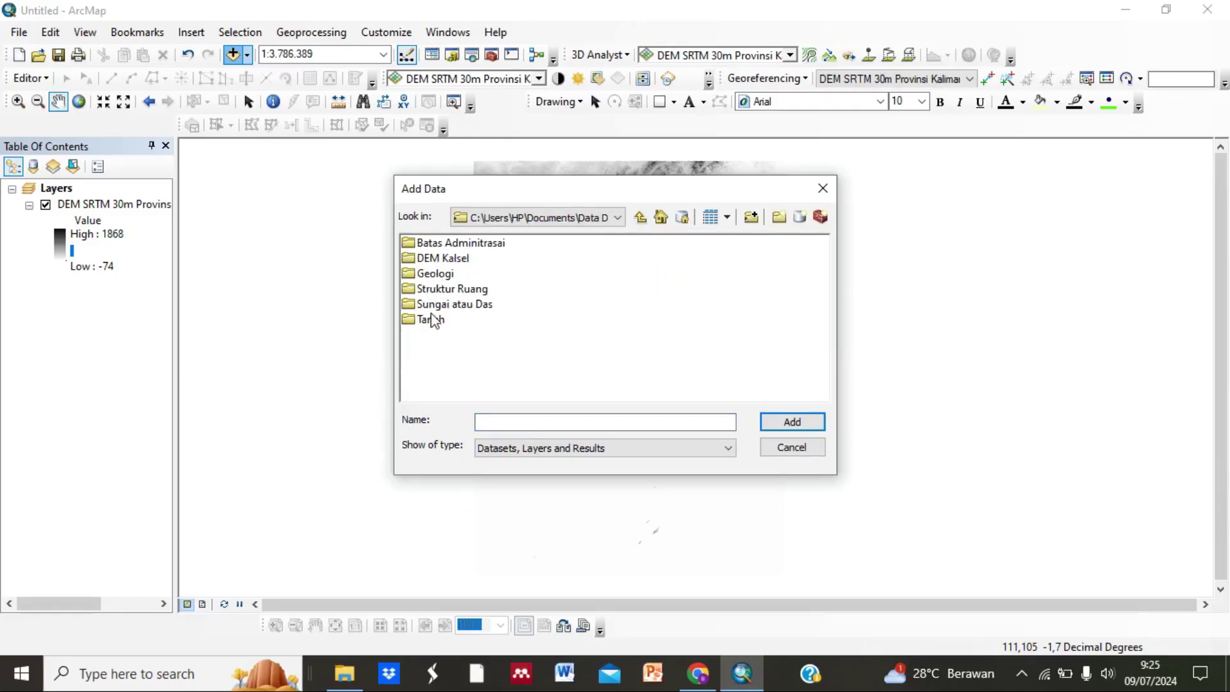
pyautogui.doubleClick(452, 243)
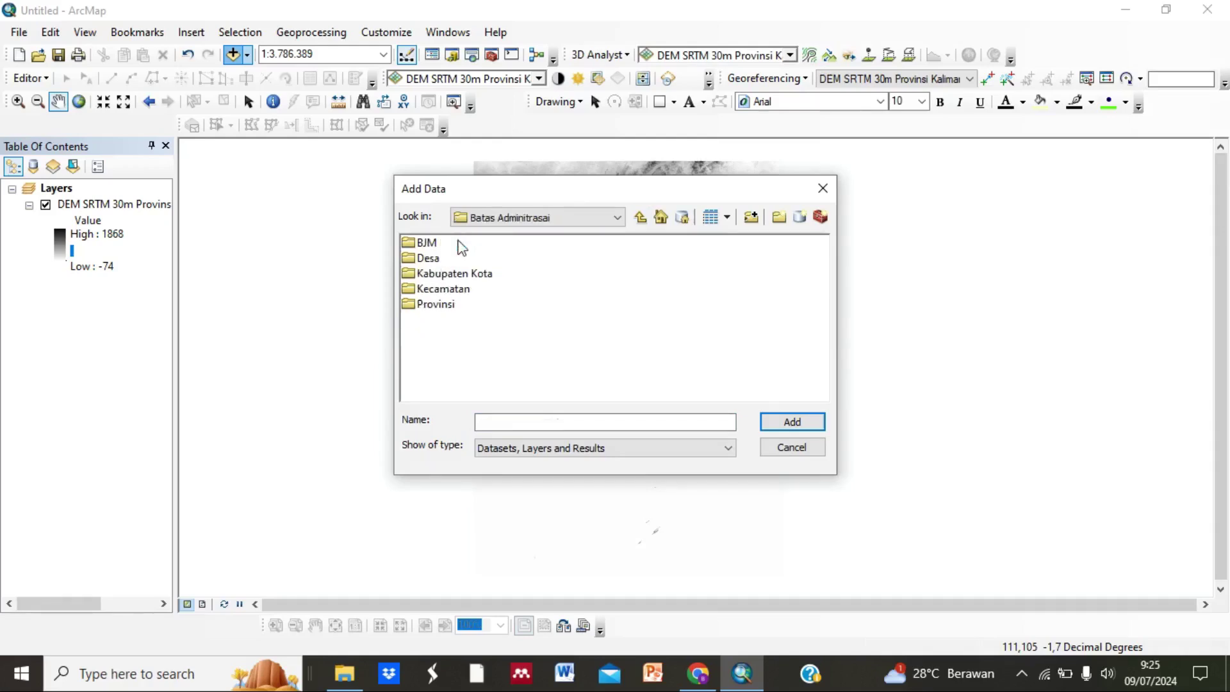
pyautogui.doubleClick(442, 305)
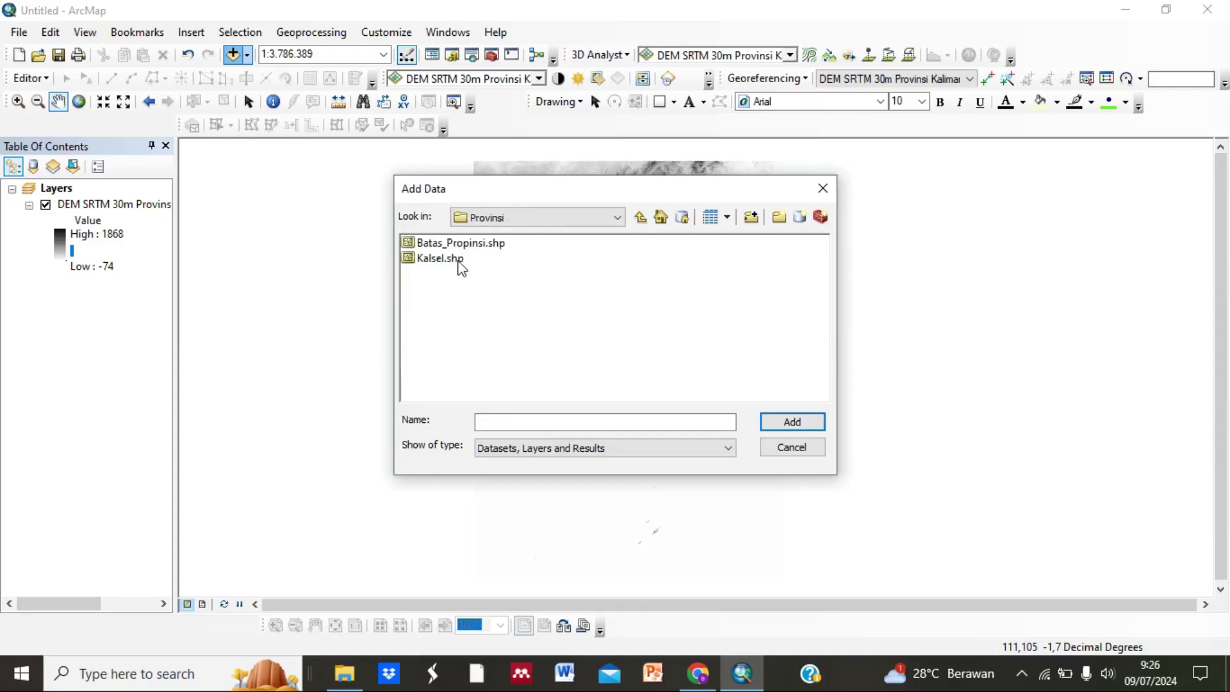
pyautogui.click(454, 244)
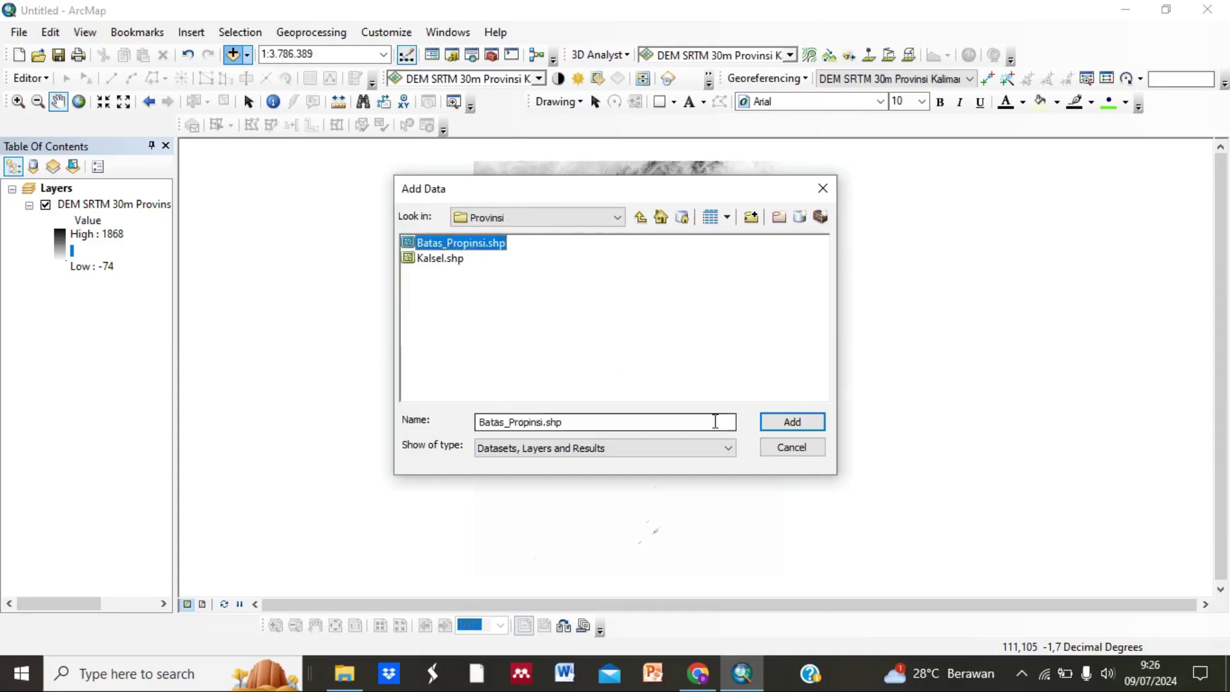
pyautogui.click(773, 425)
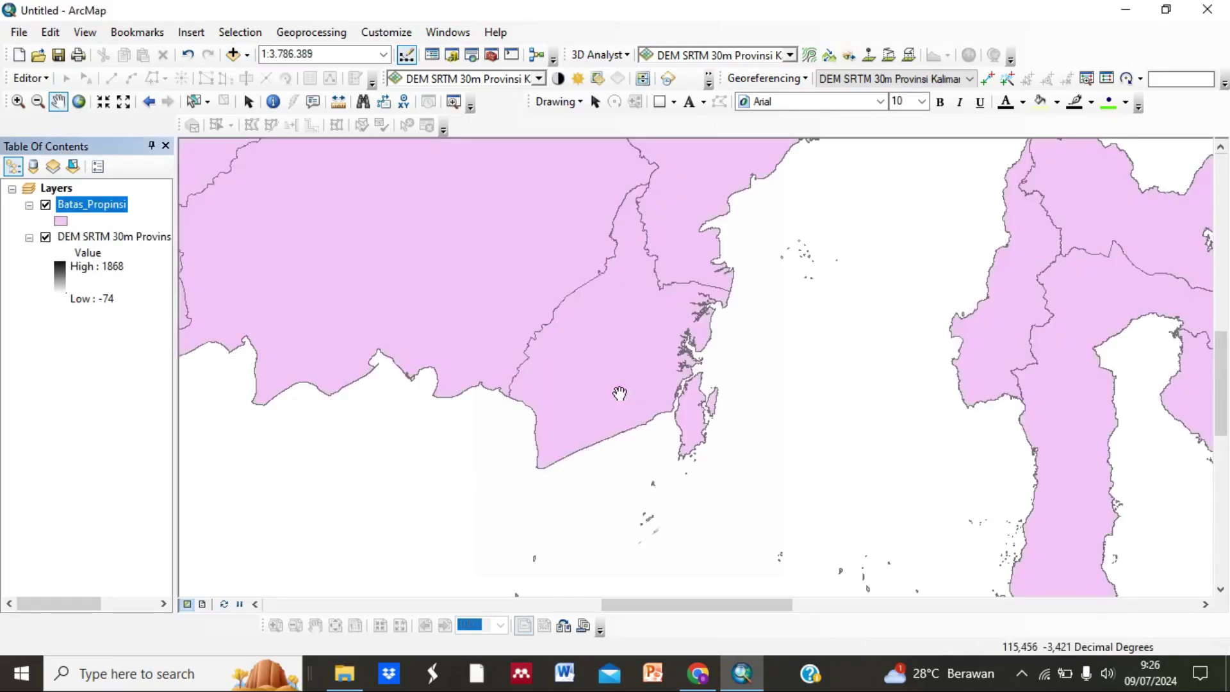
pyautogui.scroll(-5, 802, 379)
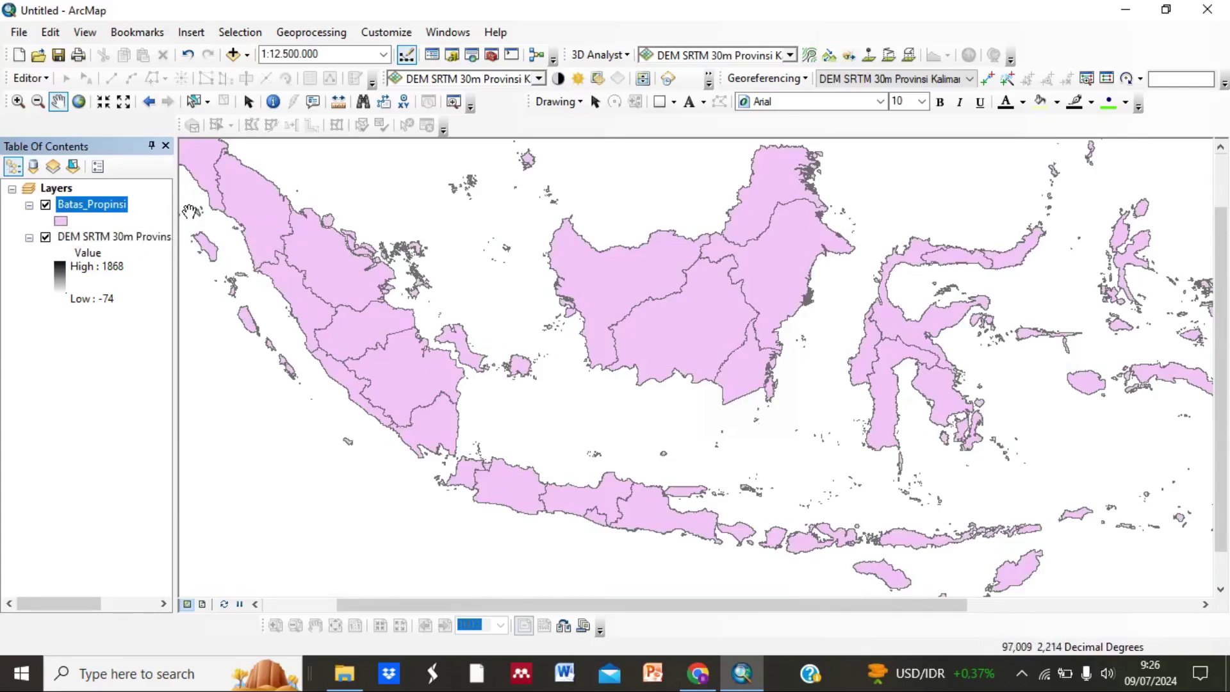
pyautogui.moveTo(583, 294); pyautogui.dragTo(524, 328)
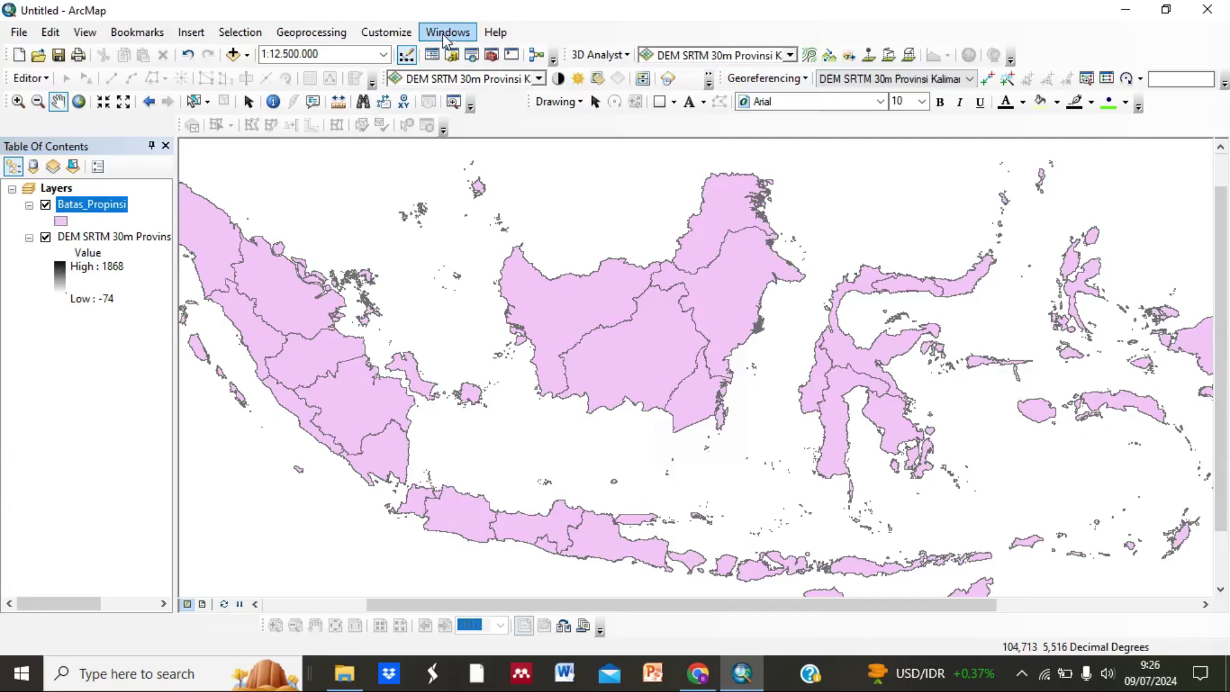
# Examine the toolboxes in ArcToolbox and the toolsets within Data Management Tools, and close the window
pyautogui.click(491, 58)
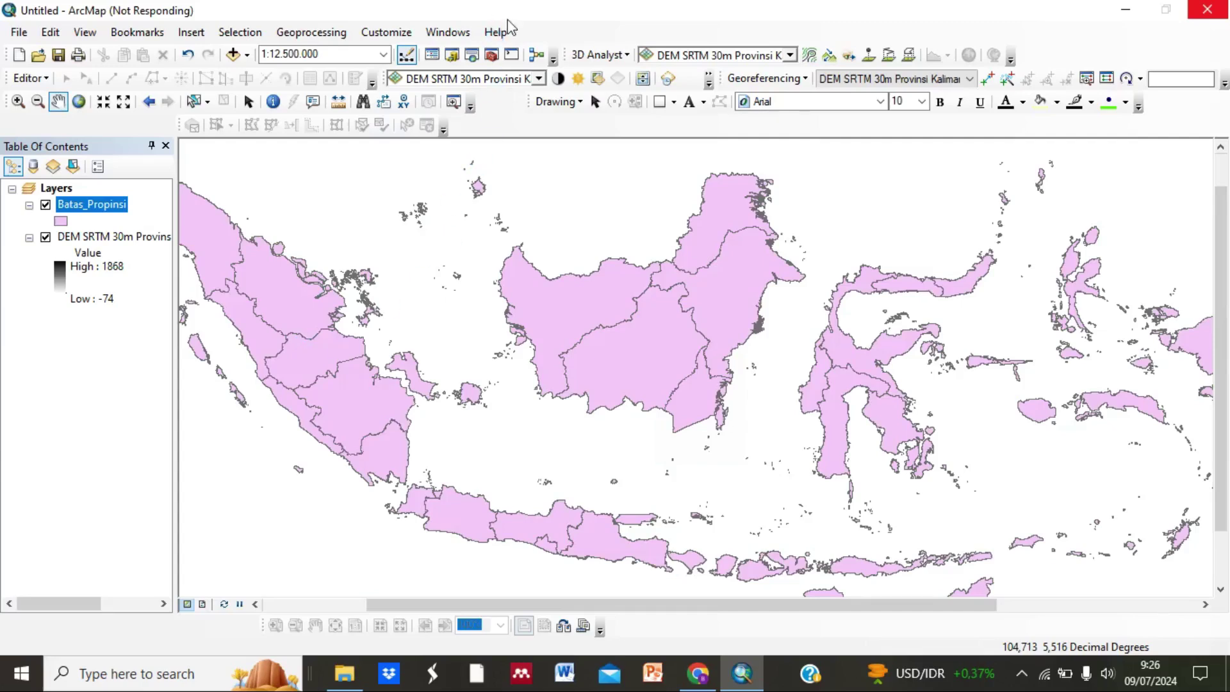
pyautogui.click(488, 55)
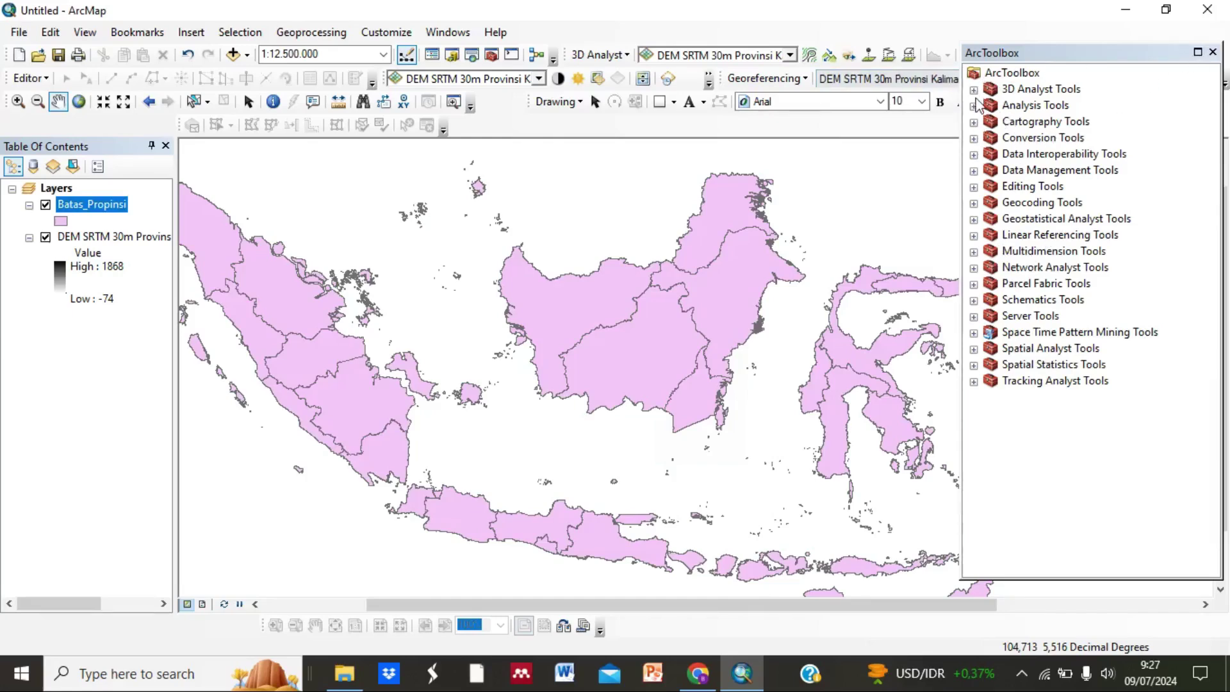
pyautogui.click(973, 172)
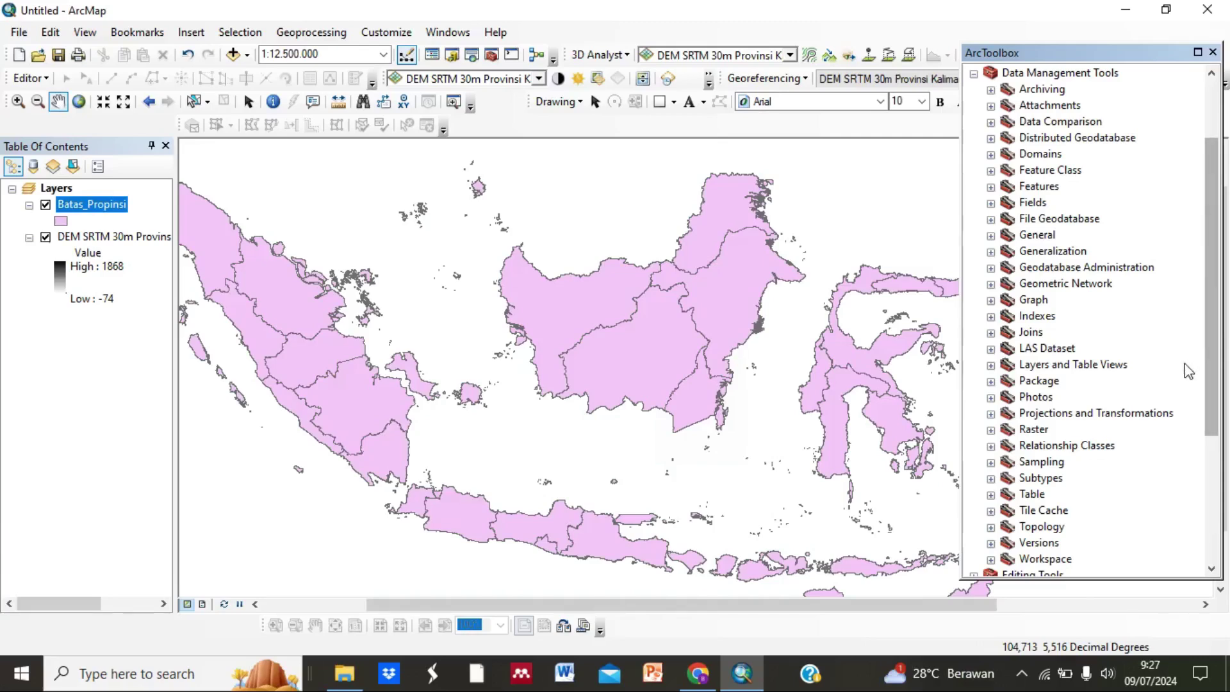
pyautogui.click(1213, 52)
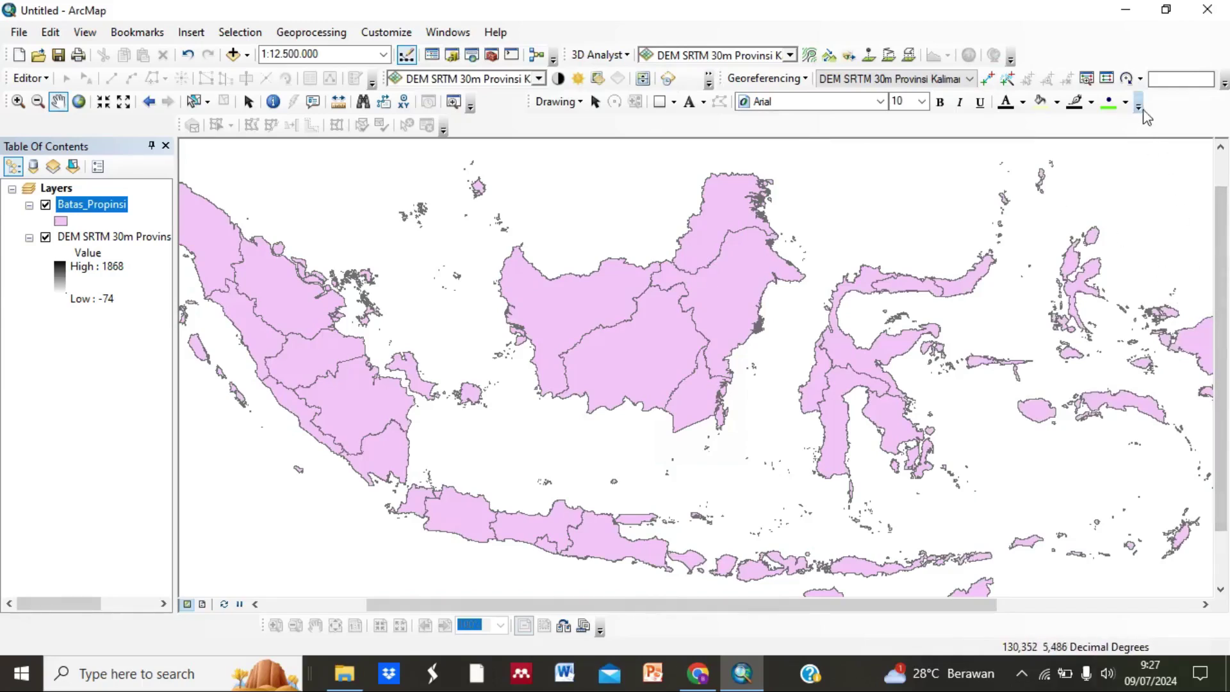
# Search the local tools for "raster to polygon", look over the matches and close the Search window
pyautogui.click(452, 35)
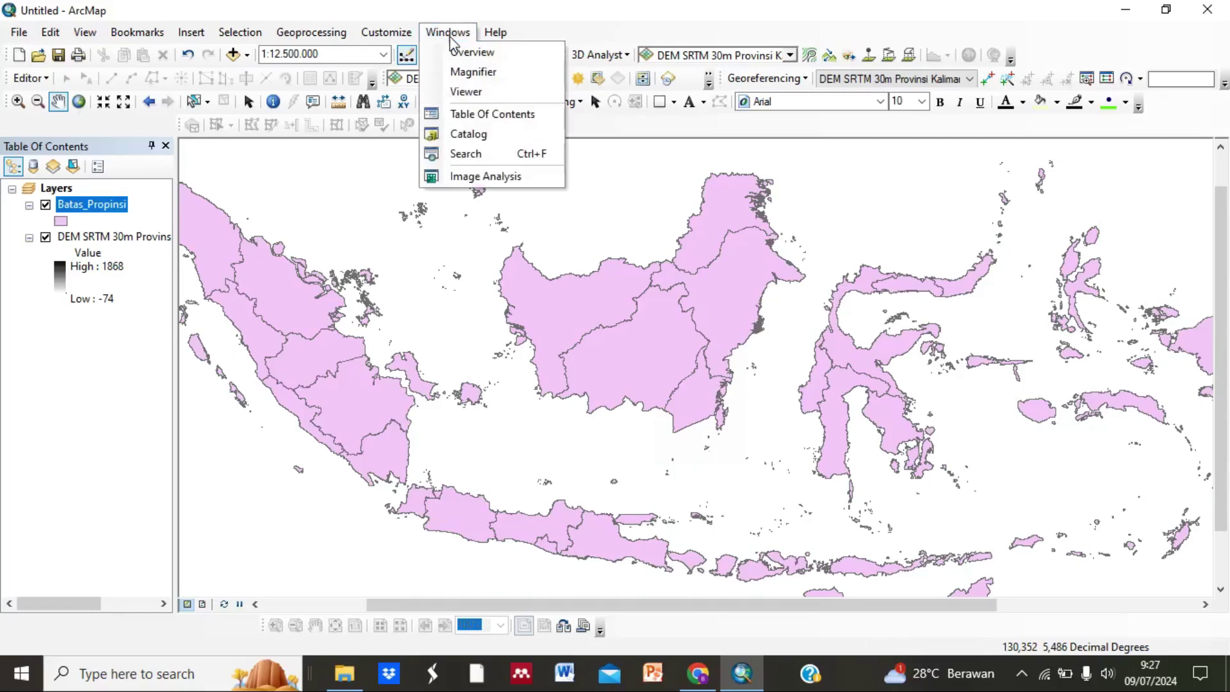
pyautogui.click(472, 152)
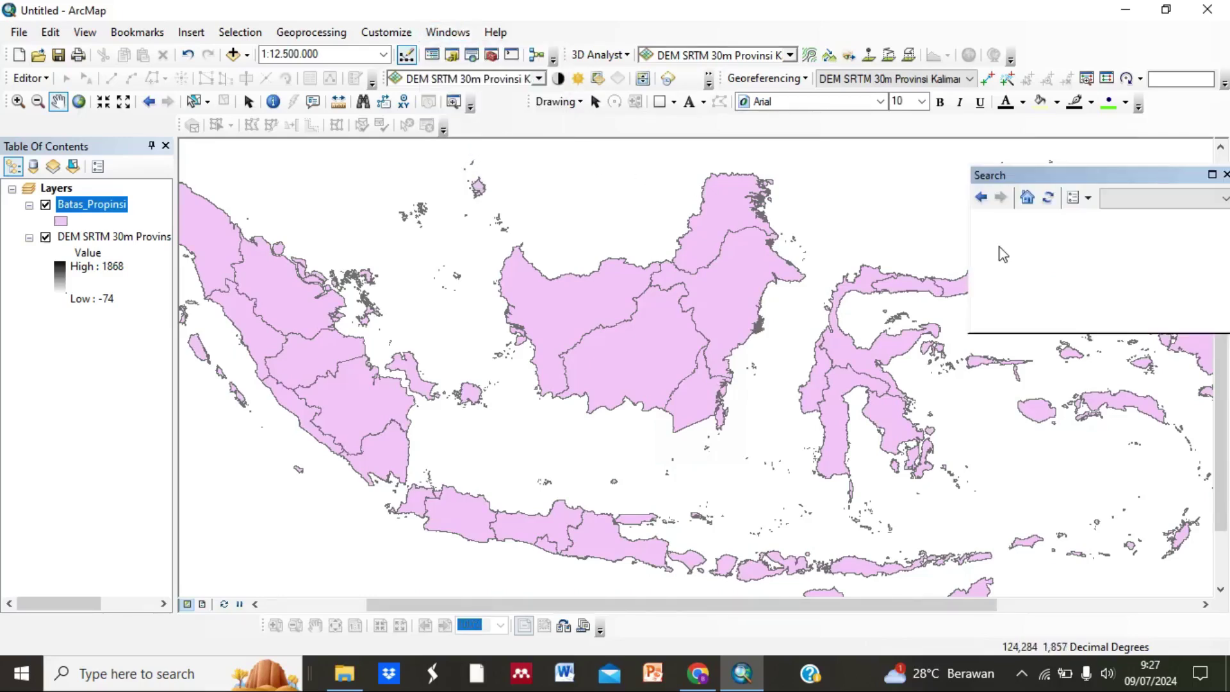
pyautogui.moveTo(1112, 173); pyautogui.dragTo(1017, 175)
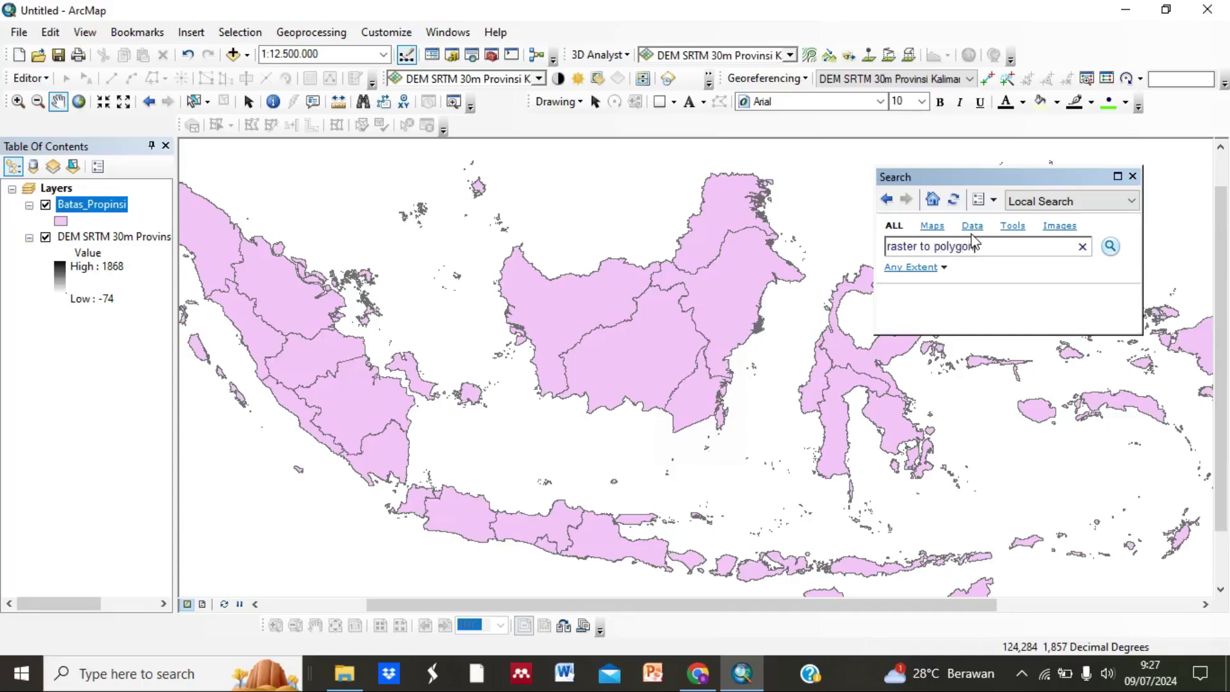
pyautogui.press('Return')
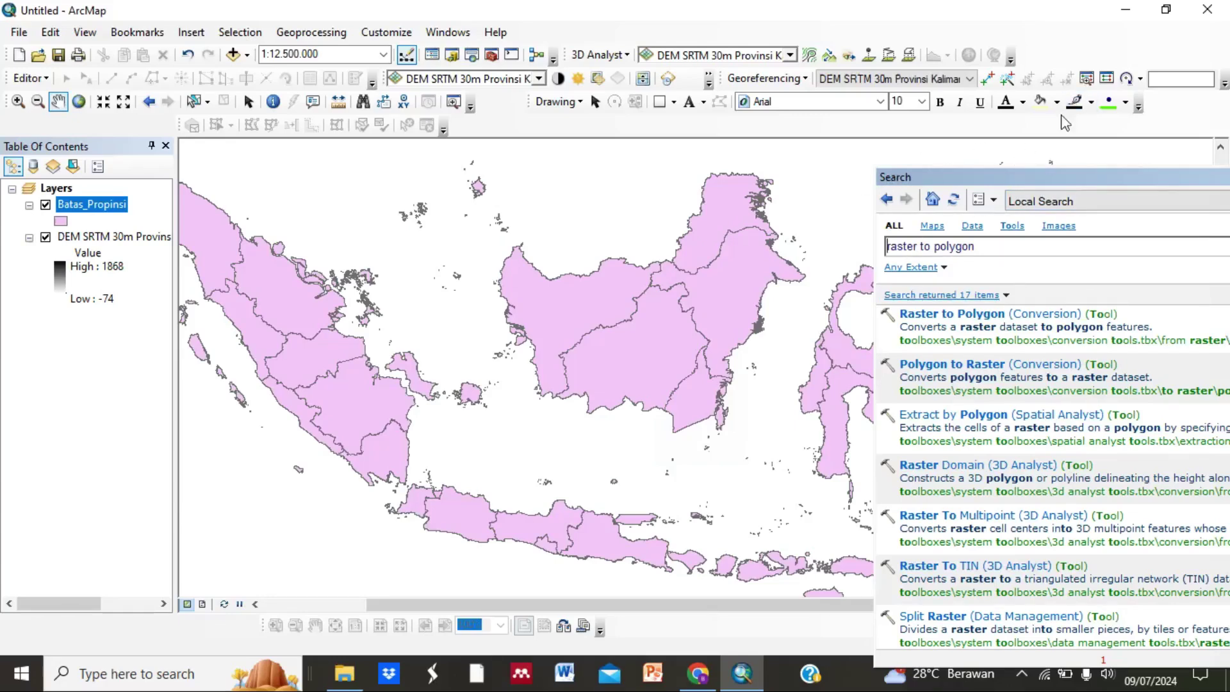
pyautogui.moveTo(1080, 179); pyautogui.dragTo(866, 188)
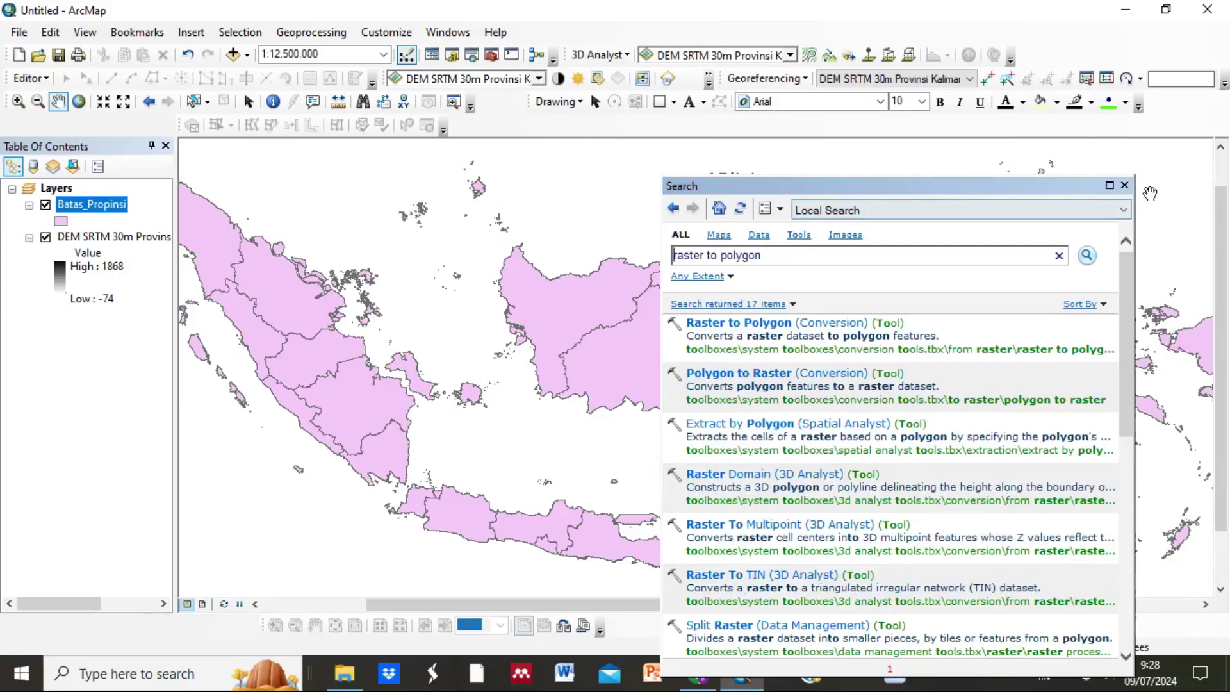
pyautogui.click(1125, 185)
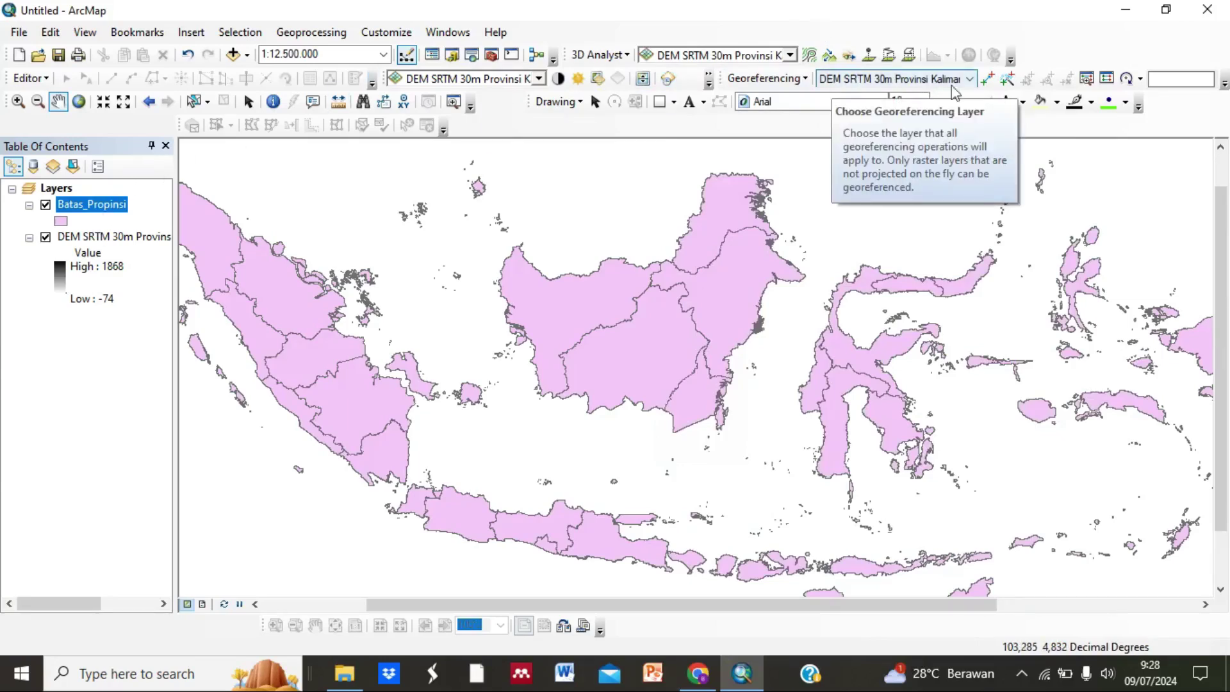
pyautogui.click(967, 79)
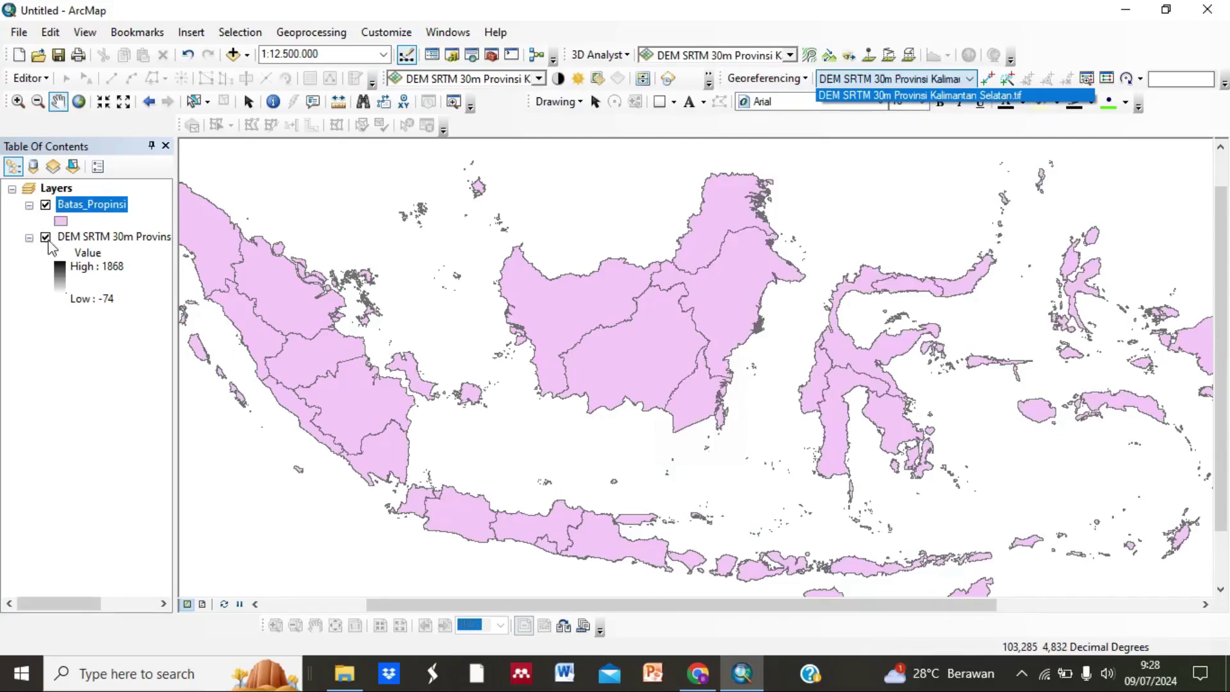
pyautogui.click(130, 194)
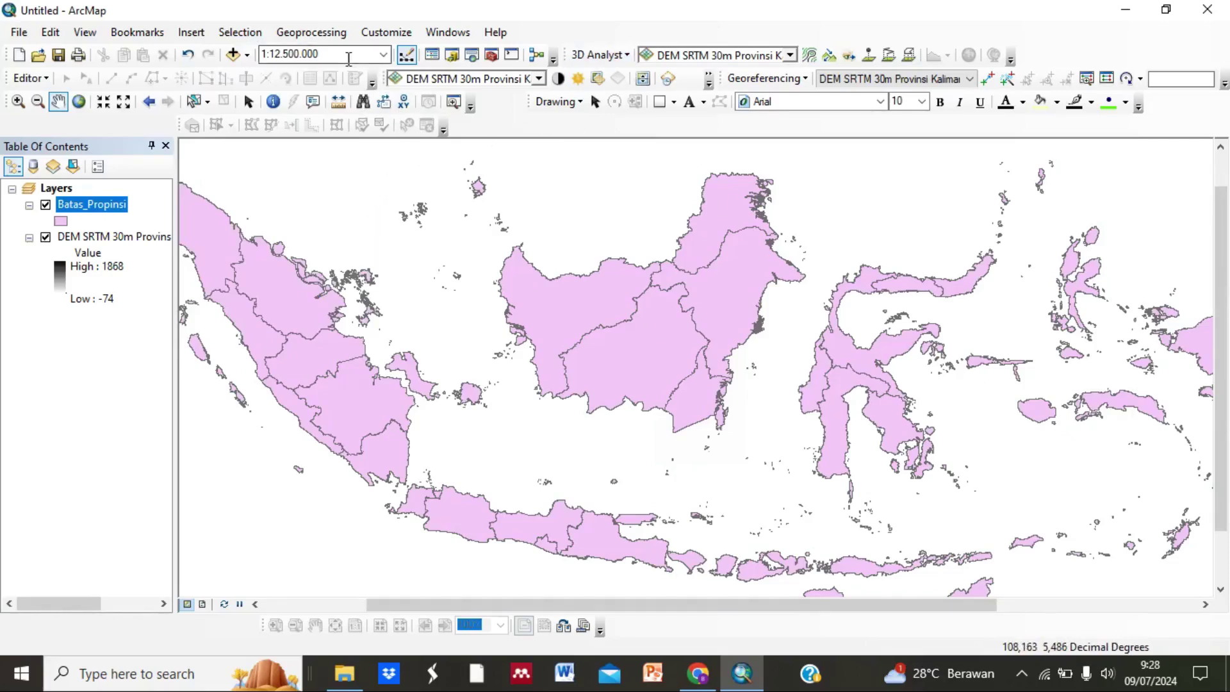
# Switch to the page layout and set the map page size to A1, independent of the printer paper settings
pyautogui.click(202, 605)
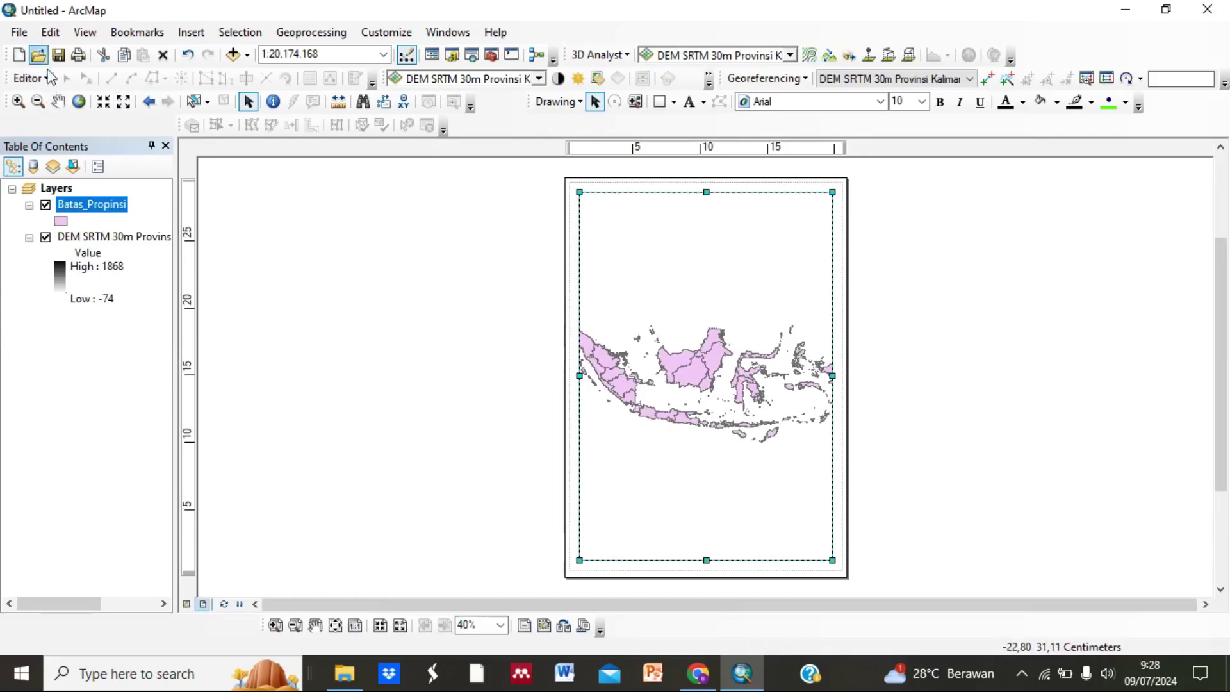
pyautogui.click(19, 32)
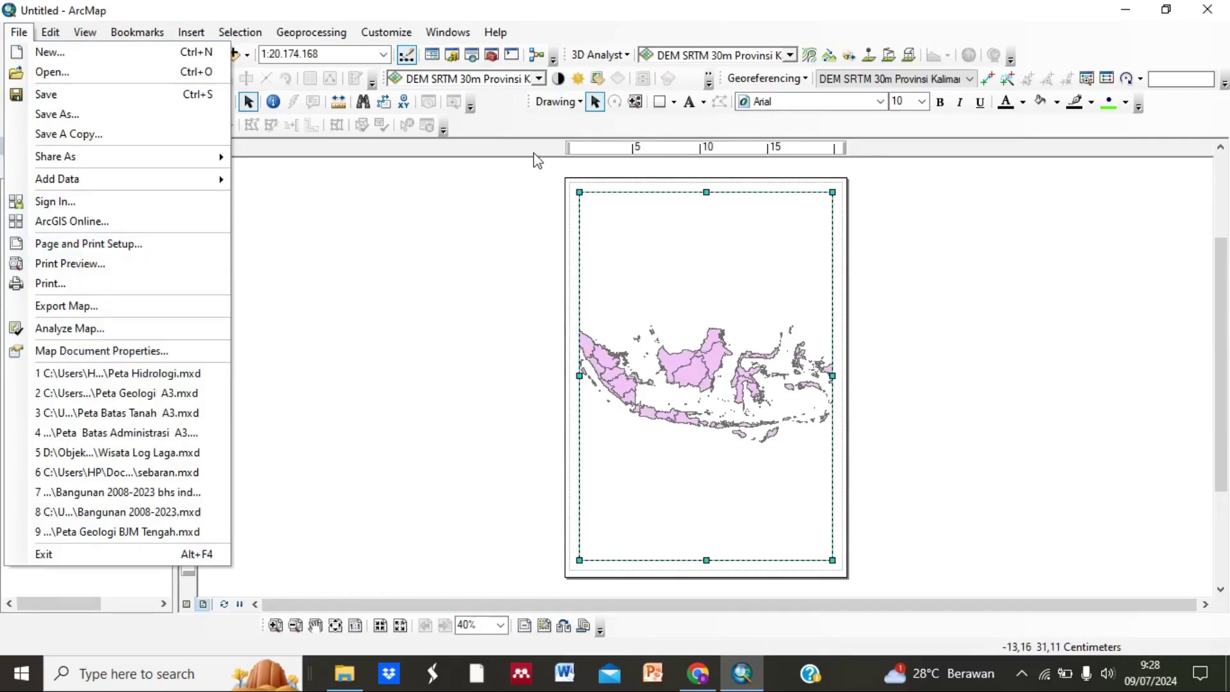
pyautogui.click(101, 244)
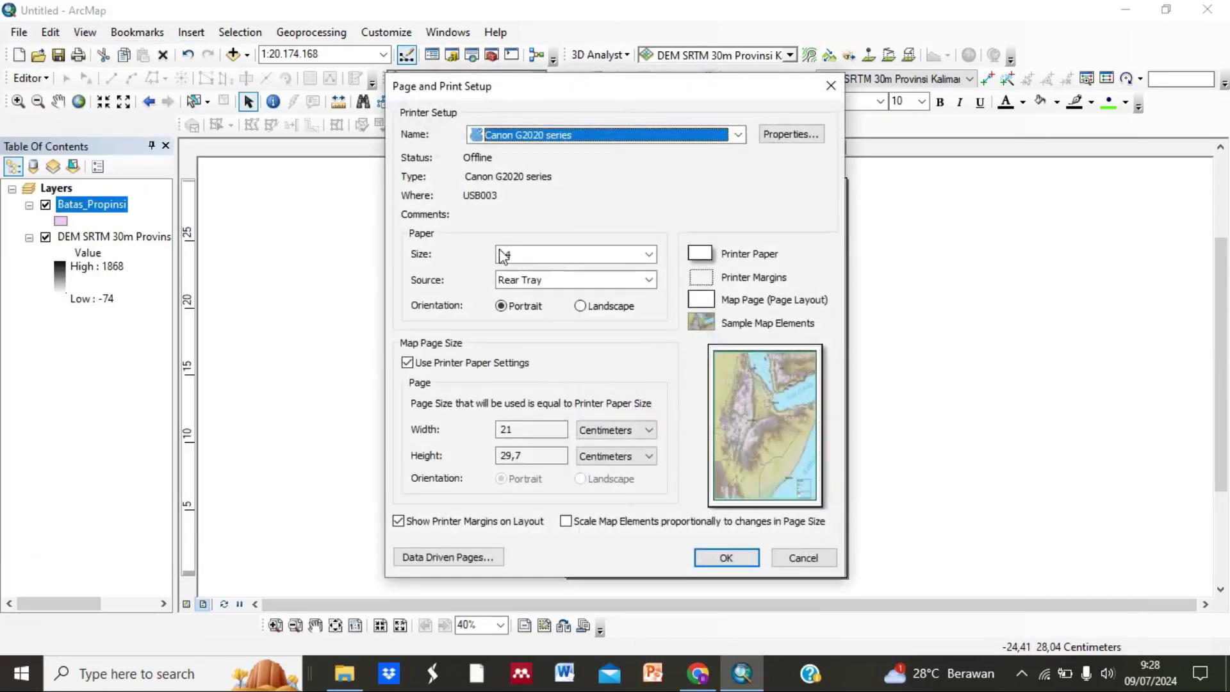
pyautogui.click(407, 363)
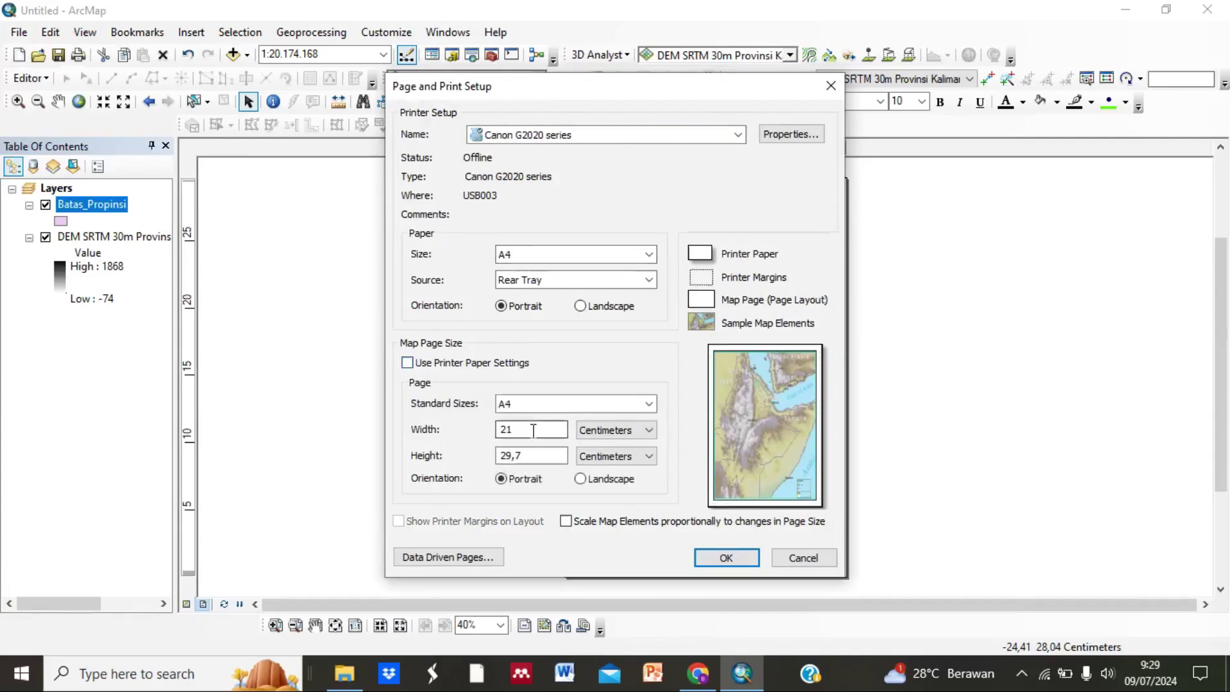
pyautogui.click(649, 404)
pyautogui.click(571, 486)
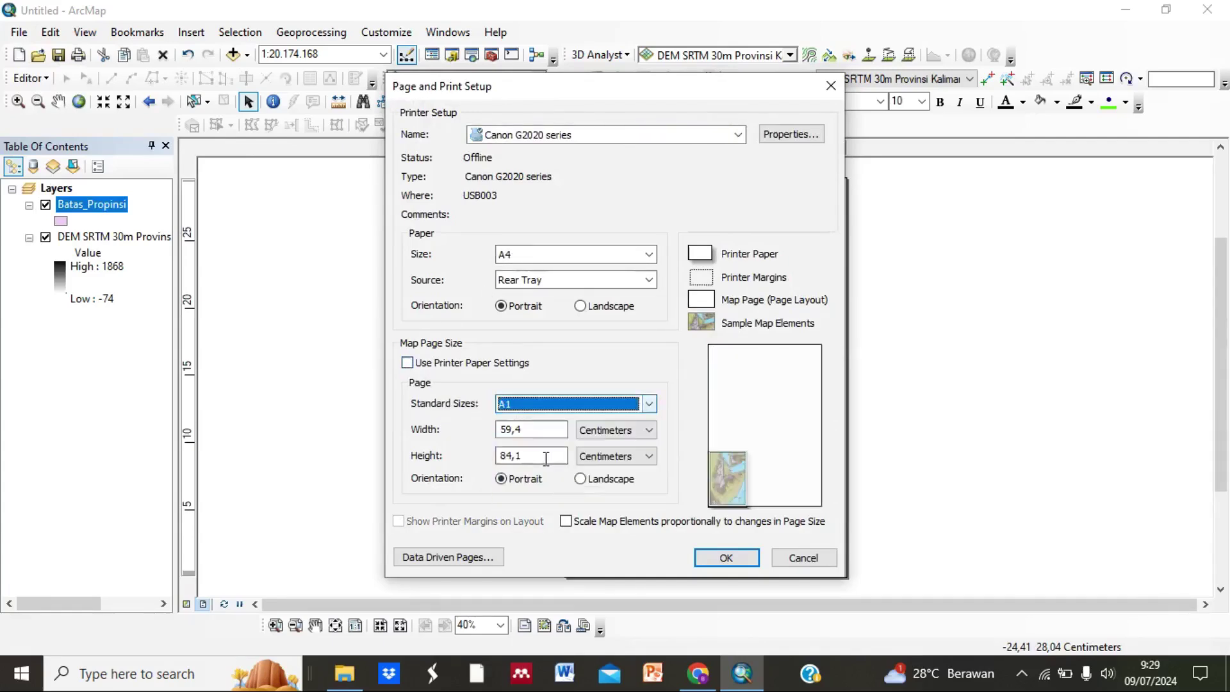
pyautogui.click(713, 555)
# Change the A1 map page orientation to landscape
pyautogui.click(18, 32)
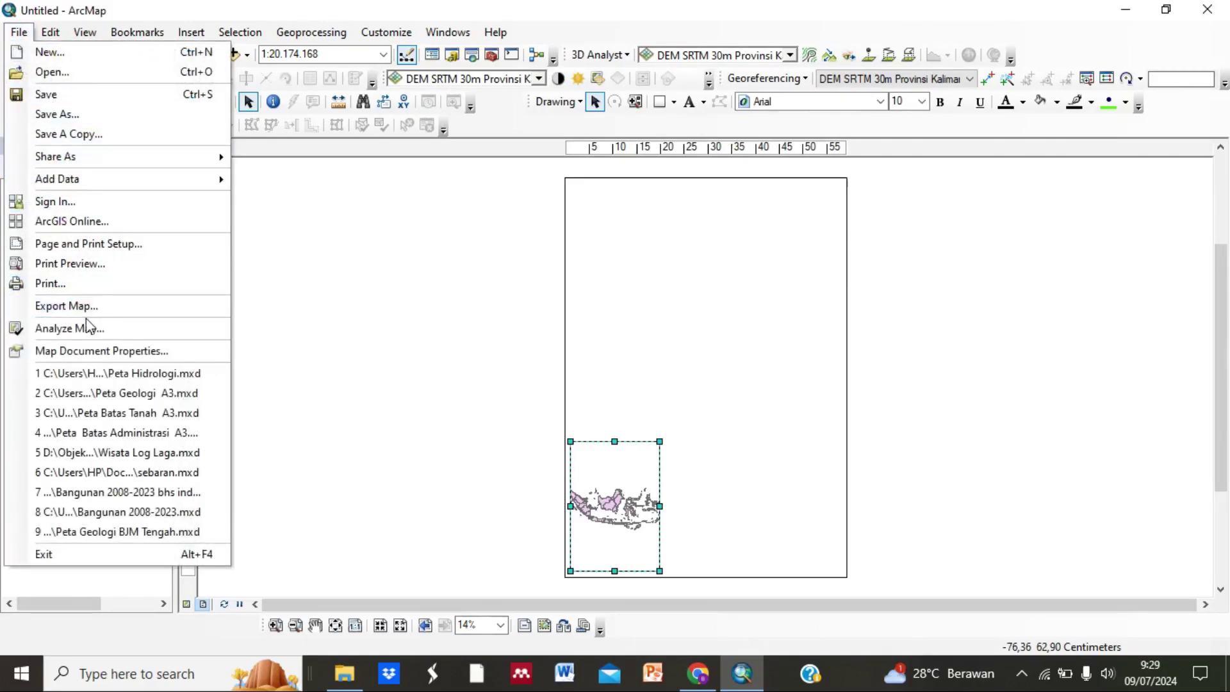
pyautogui.click(87, 244)
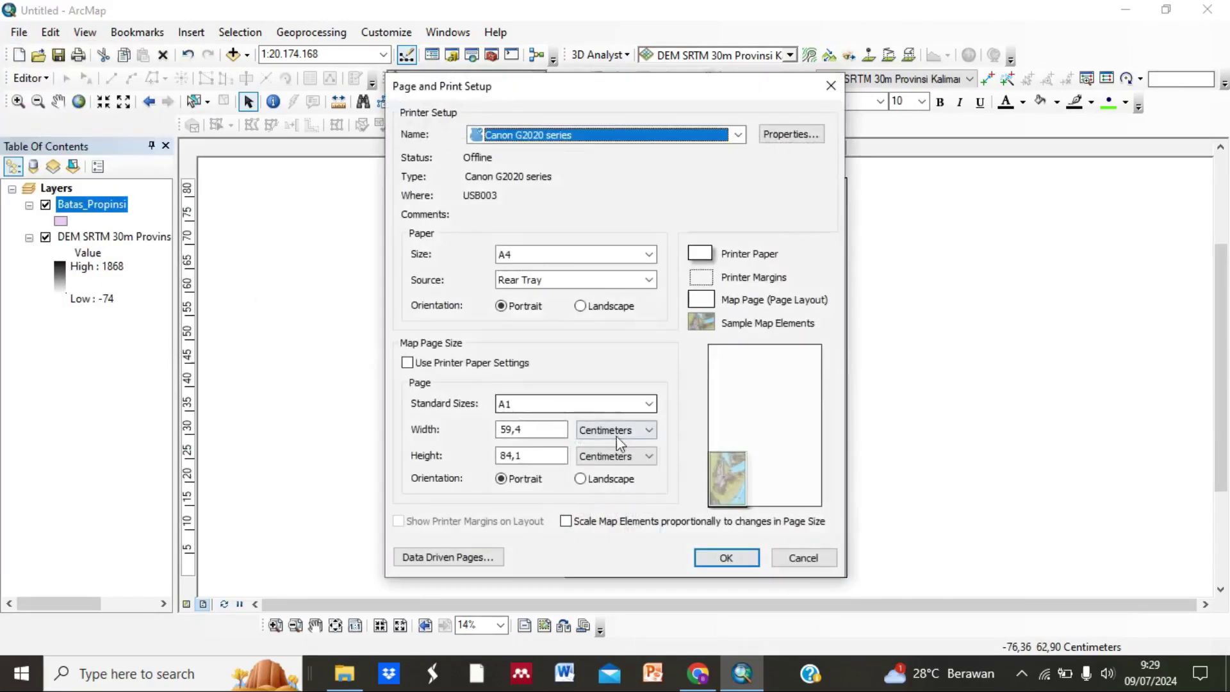
pyautogui.click(580, 478)
pyautogui.click(728, 558)
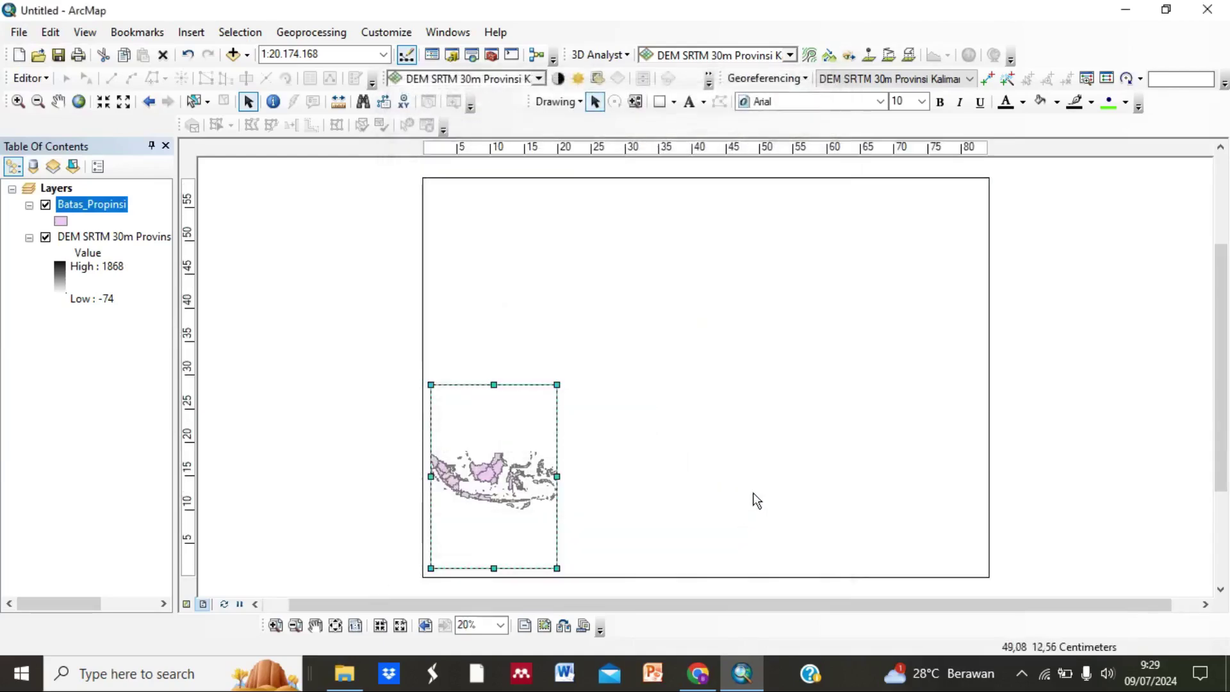
# Enlarge the data frame to nearly the page's full height and about three quarters of its width, and set the map scale to 1:1.000.000
pyautogui.moveTo(557, 384); pyautogui.dragTo(865, 179)
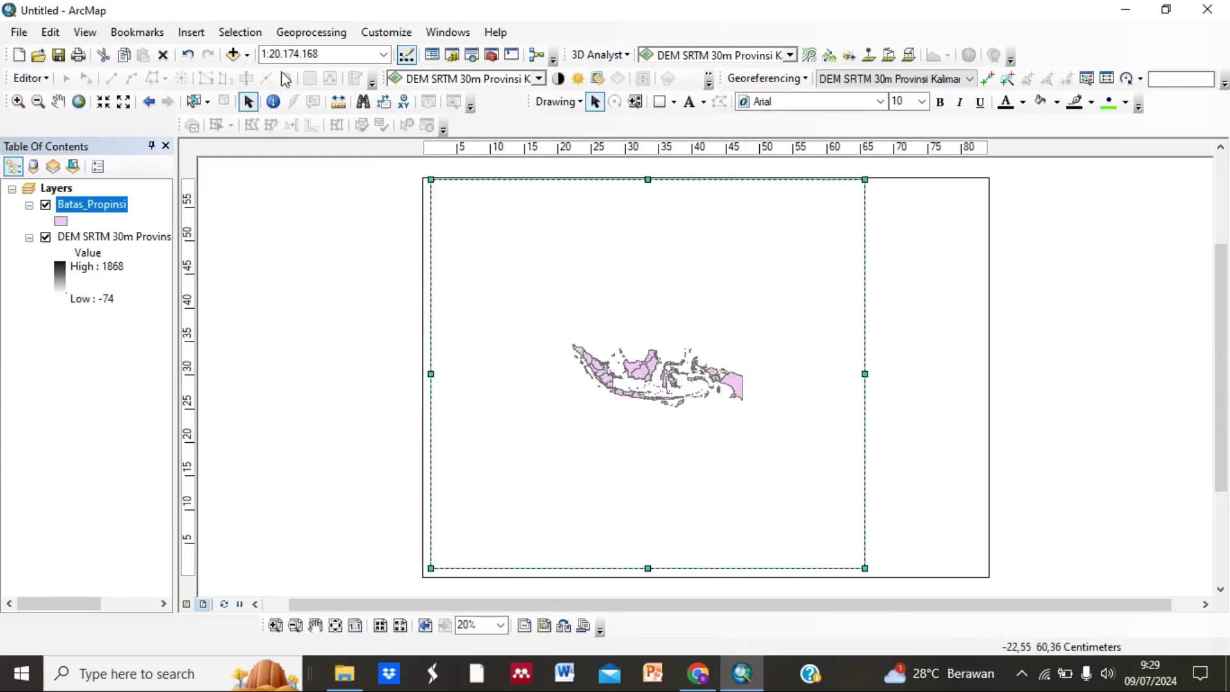
pyautogui.click(385, 54)
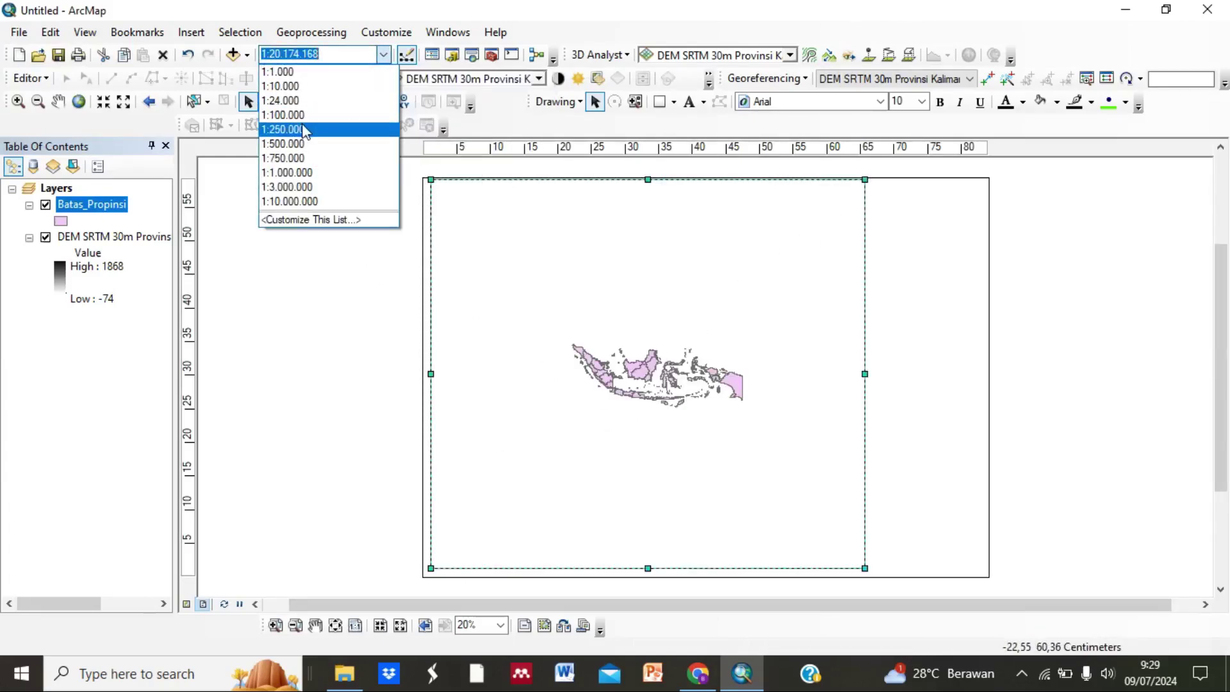
pyautogui.click(301, 126)
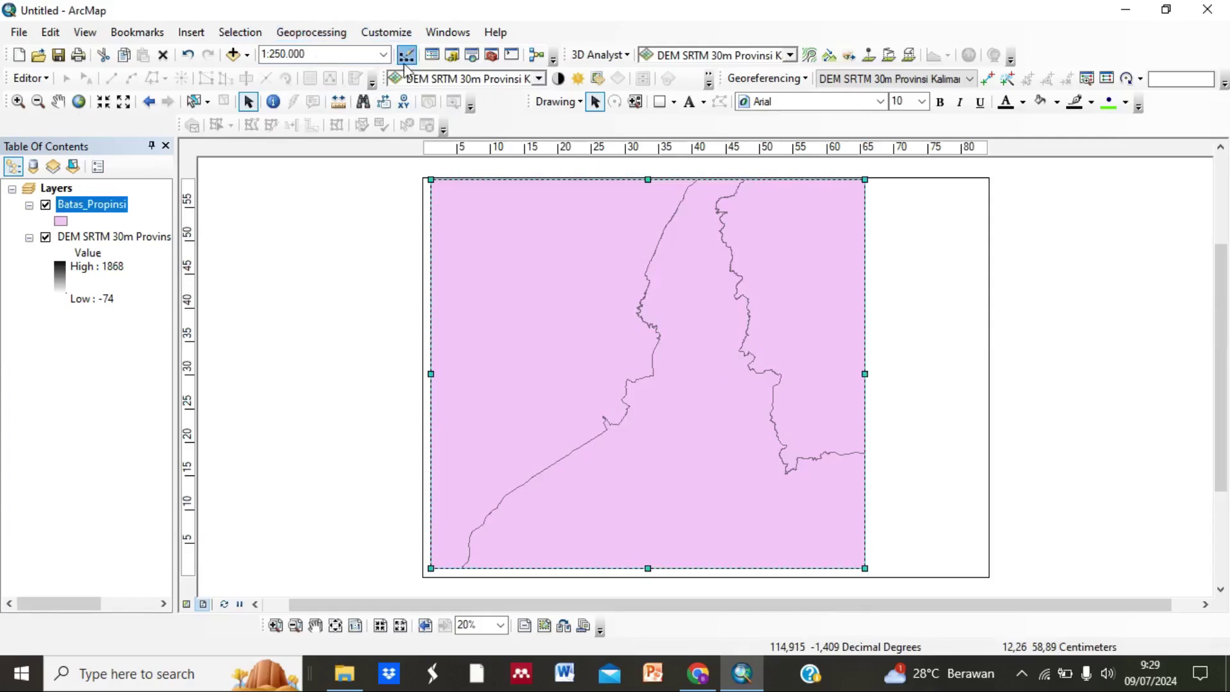
pyautogui.click(377, 58)
pyautogui.click(384, 54)
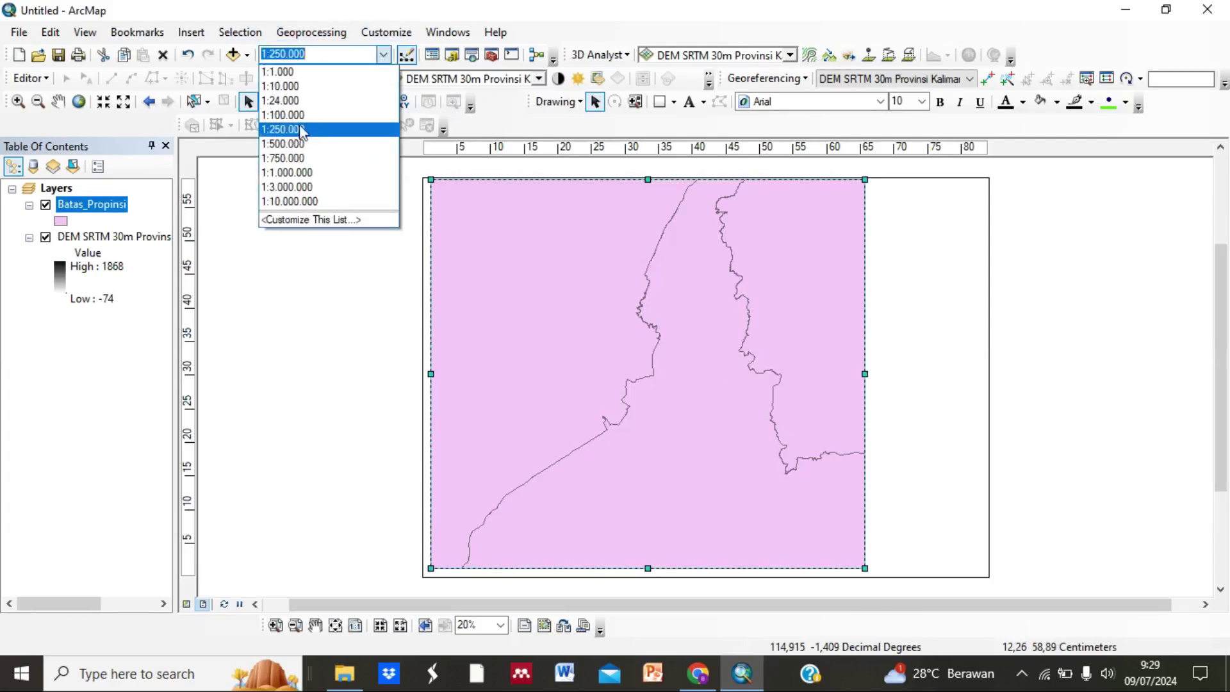
pyautogui.click(300, 172)
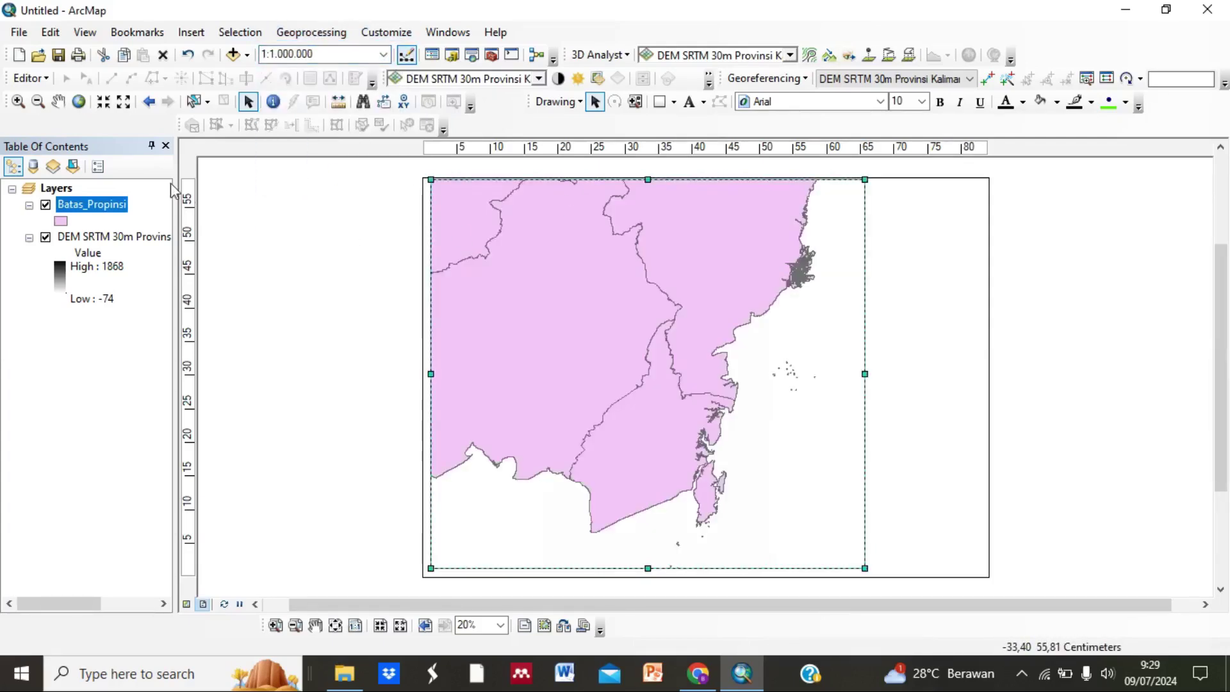